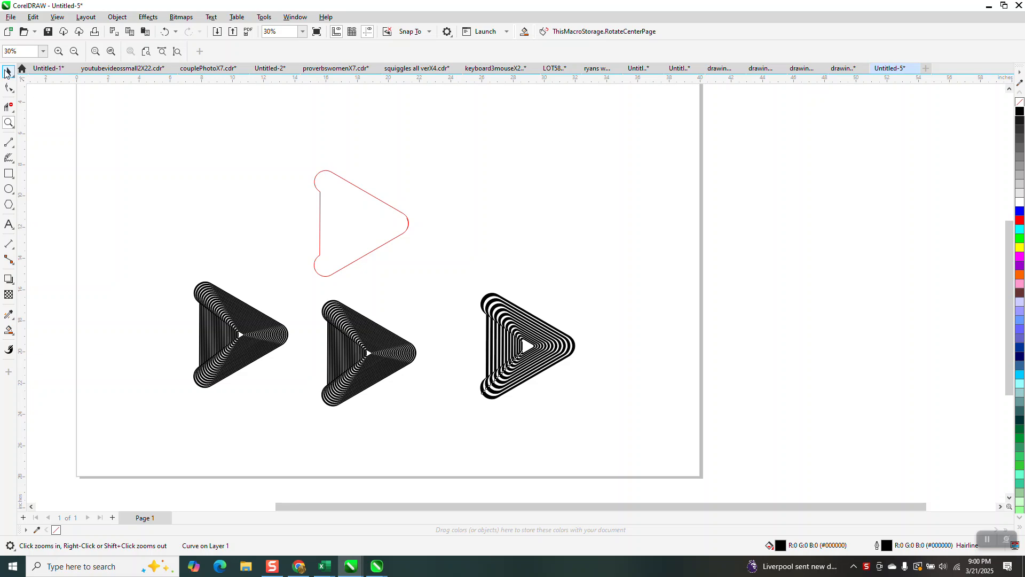
# Move all four existing triangle shapes together off the page, into the empty area to its right
pyautogui.click(8, 71)
pyautogui.scroll(-1, 374, 195)
pyautogui.moveTo(218, 162); pyautogui.dragTo(466, 357)
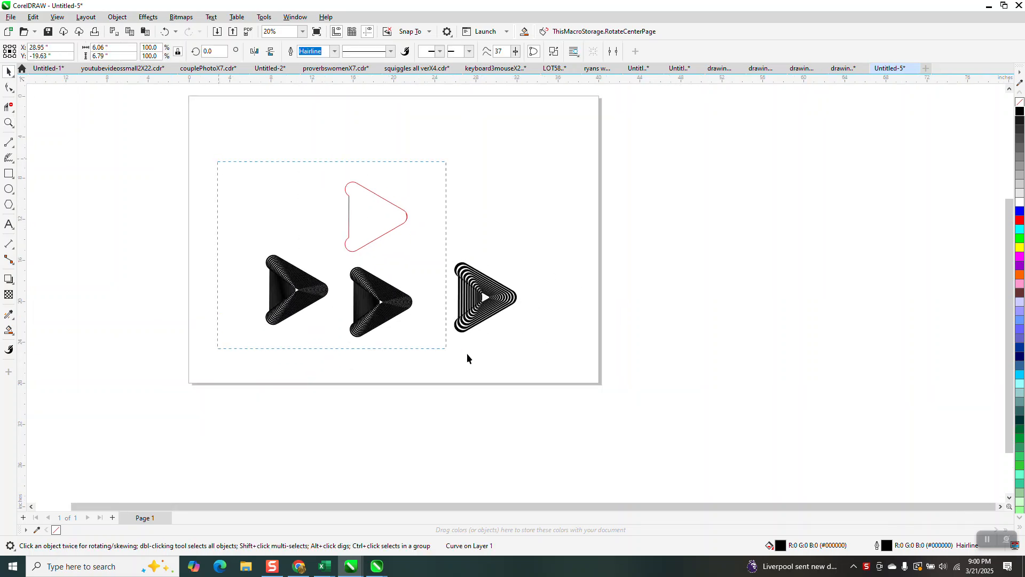
pyautogui.moveTo(549, 367); pyautogui.dragTo(550, 367)
pyautogui.moveTo(390, 259); pyautogui.dragTo(751, 261)
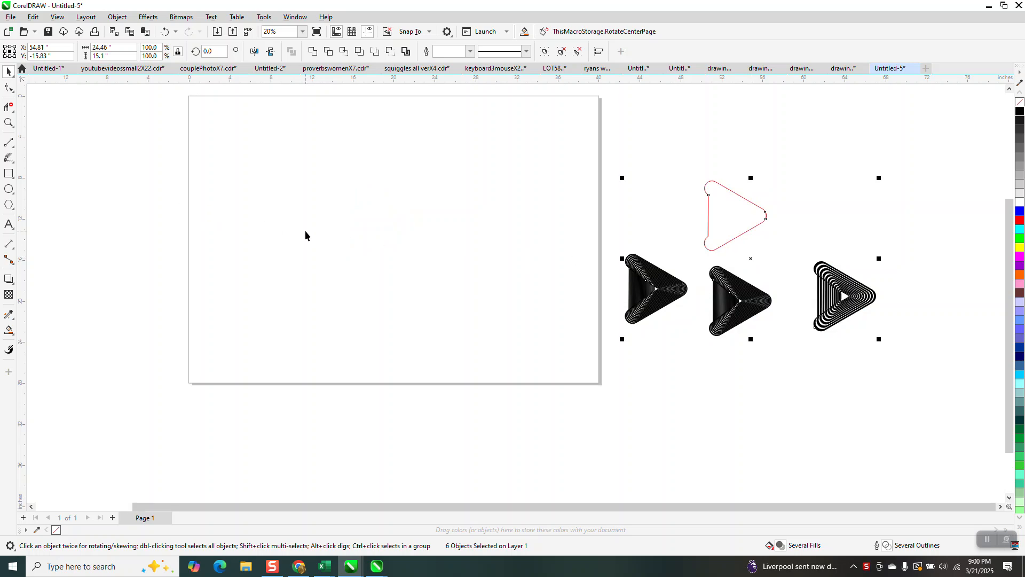
# Draw a wide rectangle about 9.06 by 2.55 inches on the page and scale it proportionally to a height of 2 inches
pyautogui.click(9, 174)
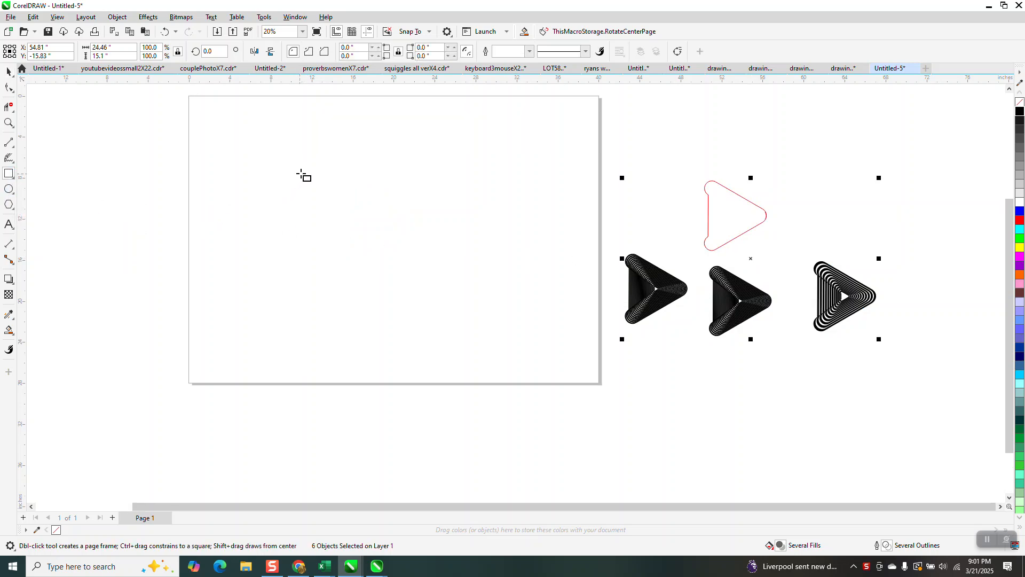
pyautogui.moveTo(301, 174); pyautogui.dragTo(395, 198)
pyautogui.click(109, 56)
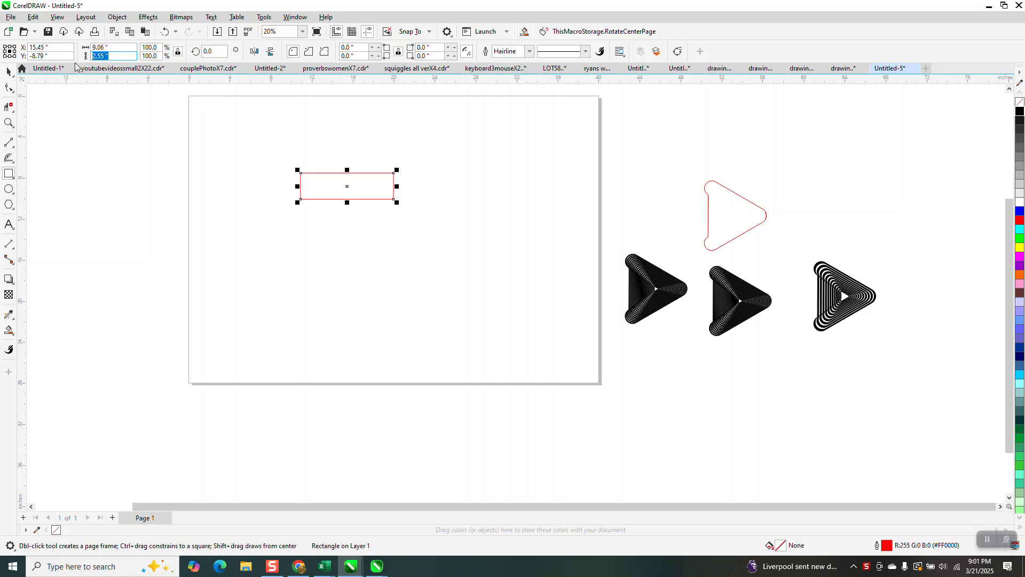
pyautogui.write('2')
pyautogui.press('Return')
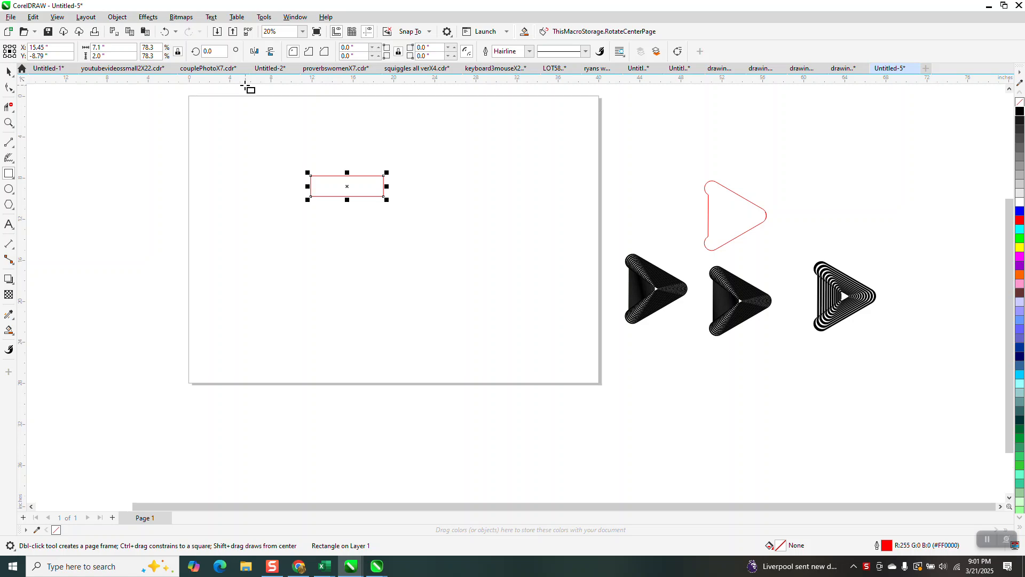
# Round all corners of the rectangle with a 1 inch radius to form a capsule
pyautogui.click(354, 48)
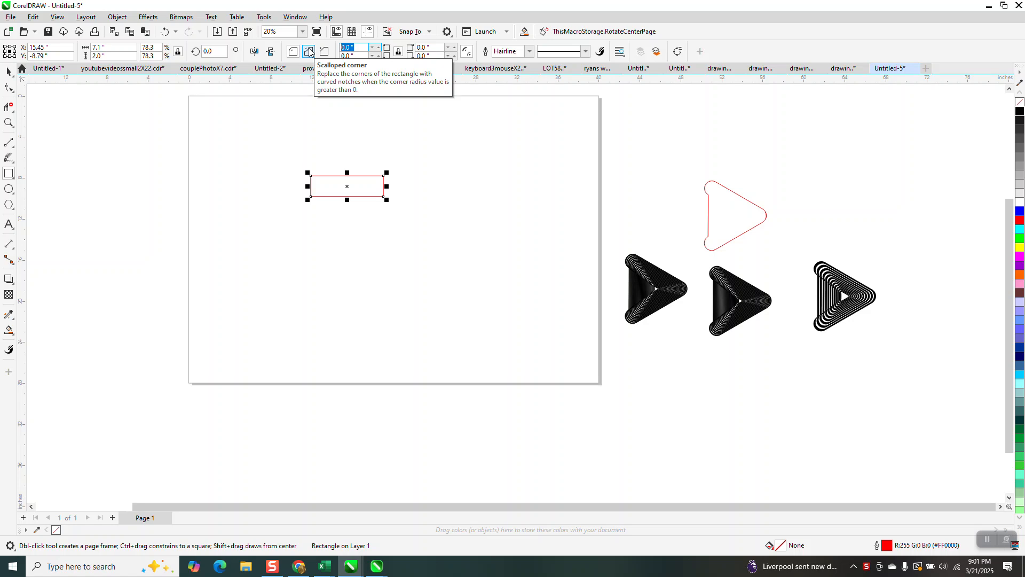
pyautogui.write('1')
pyautogui.press('Return')
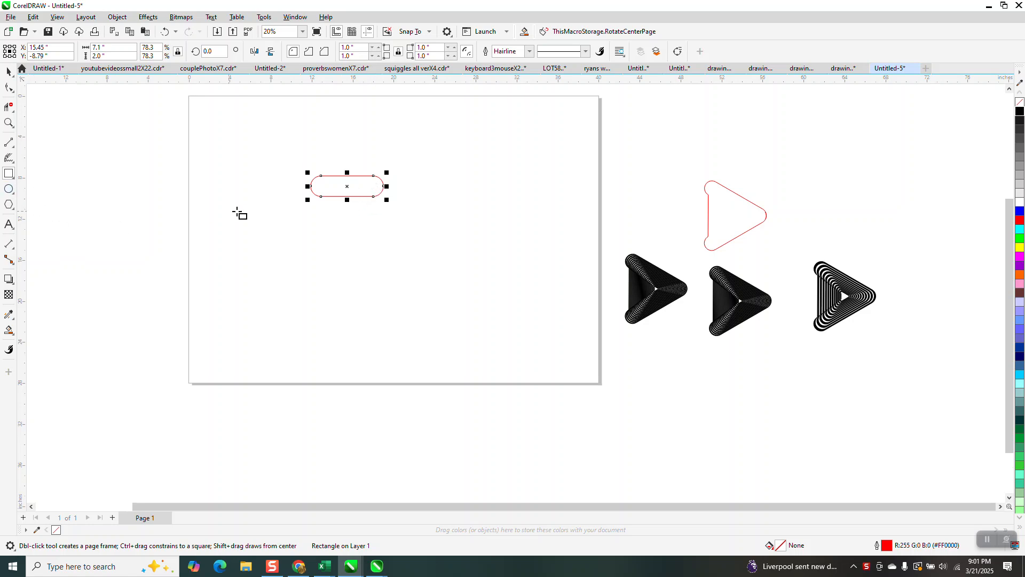
# Draw a circle below the capsule and set its diameter to 2 inches
pyautogui.click(8, 189)
pyautogui.moveTo(302, 231); pyautogui.dragTo(277, 255)
pyautogui.moveTo(115, 49); pyautogui.dragTo(61, 48)
pyautogui.write('2')
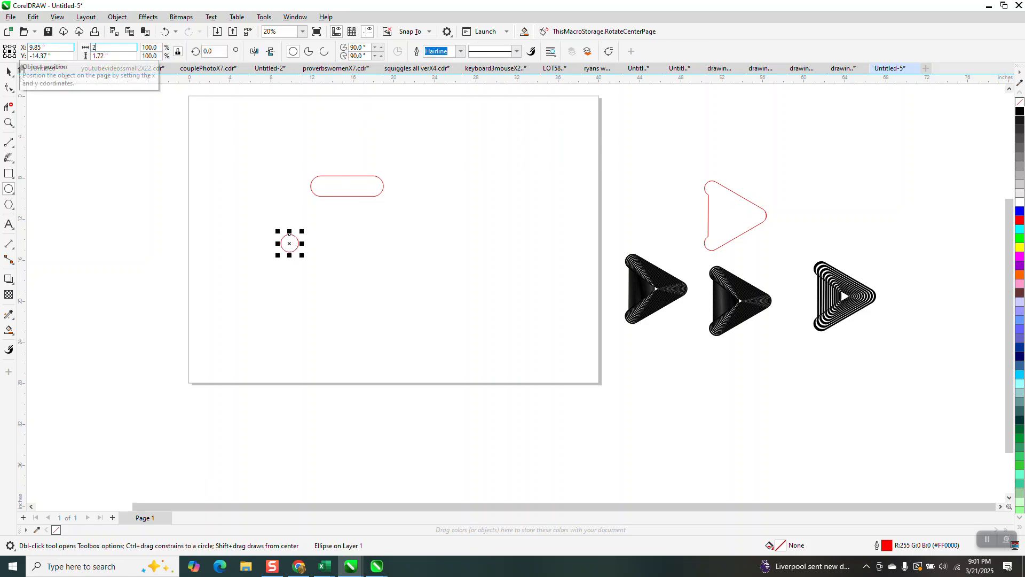
pyautogui.press('Return')
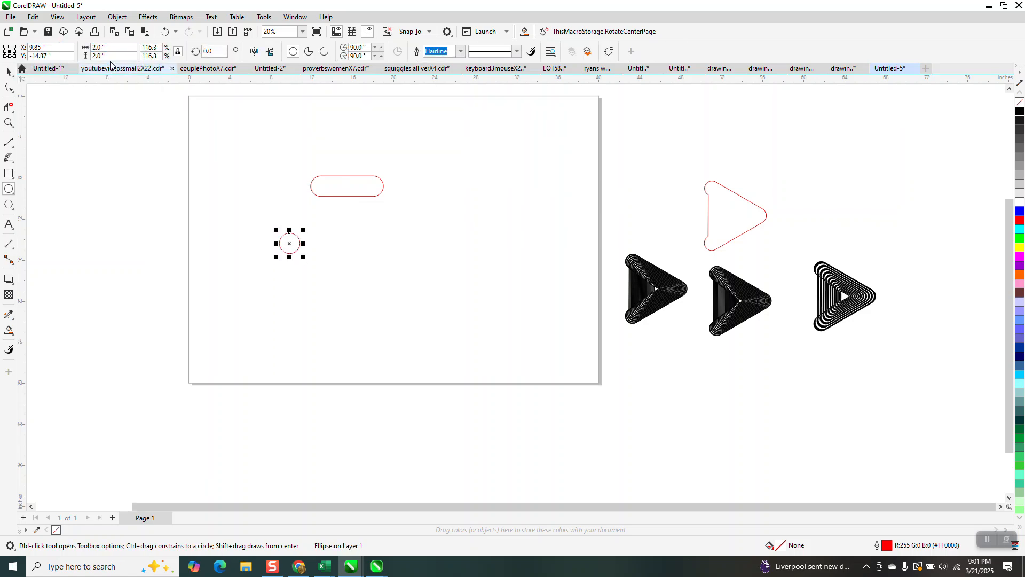
# Center the capsule and circle on the page, and align the circle to the capsule's right end
pyautogui.click(7, 71)
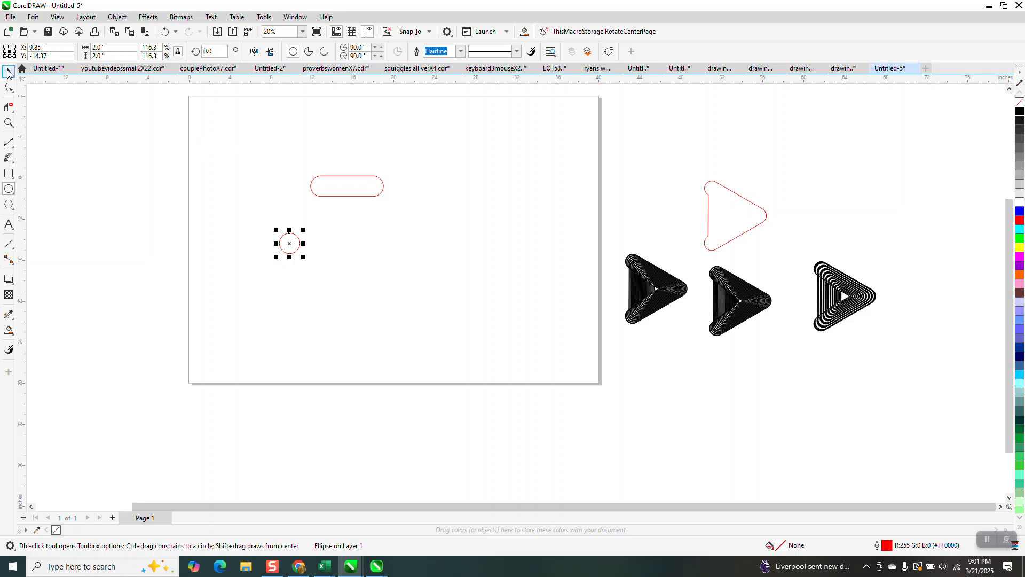
pyautogui.moveTo(366, 278); pyautogui.dragTo(558, 334)
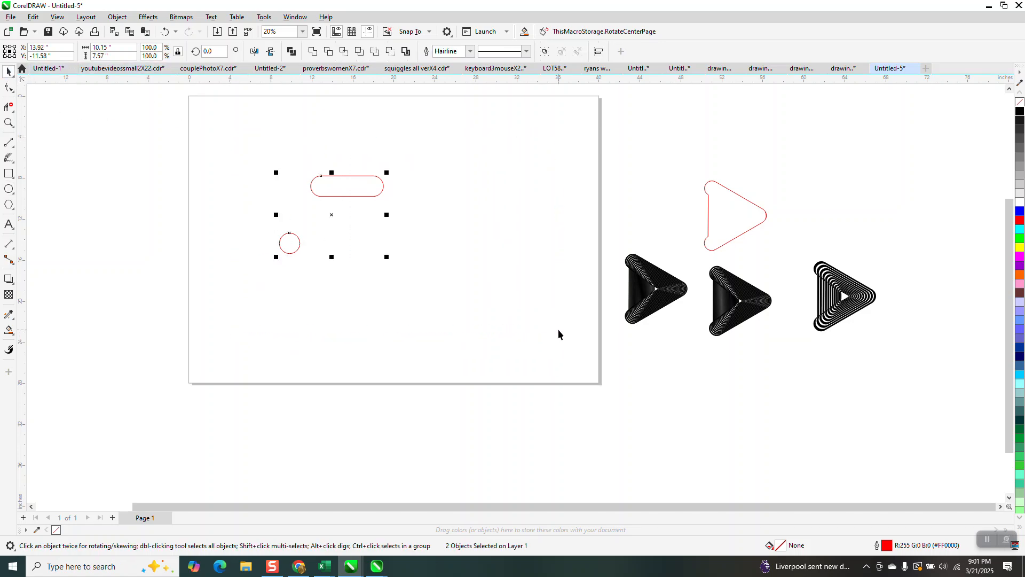
pyautogui.press('p')
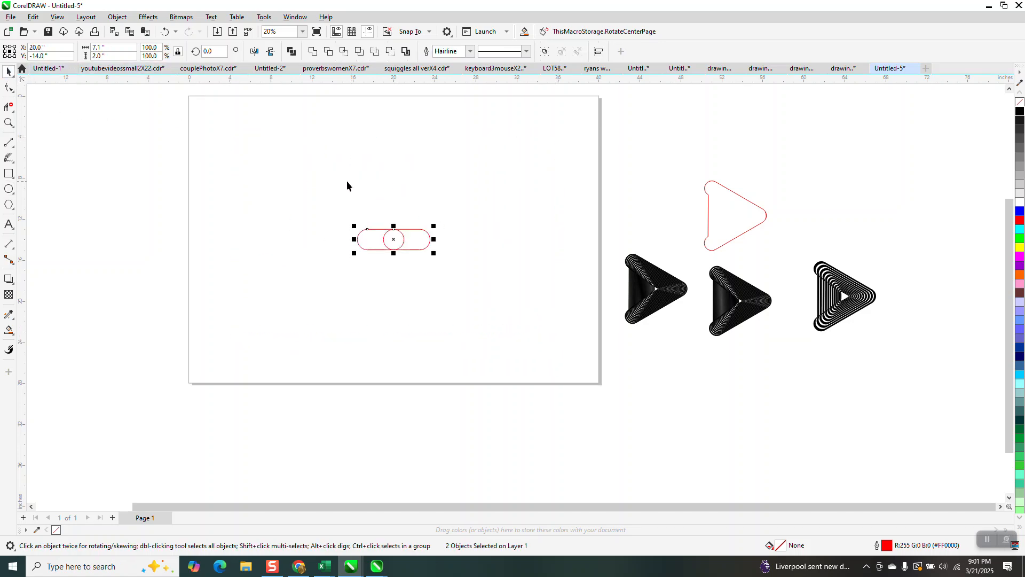
pyautogui.moveTo(468, 275); pyautogui.dragTo(470, 278)
pyautogui.press('r')
# Group the capsule and the circle at its right end
pyautogui.click(8, 123)
pyautogui.moveTo(347, 197); pyautogui.dragTo(464, 279)
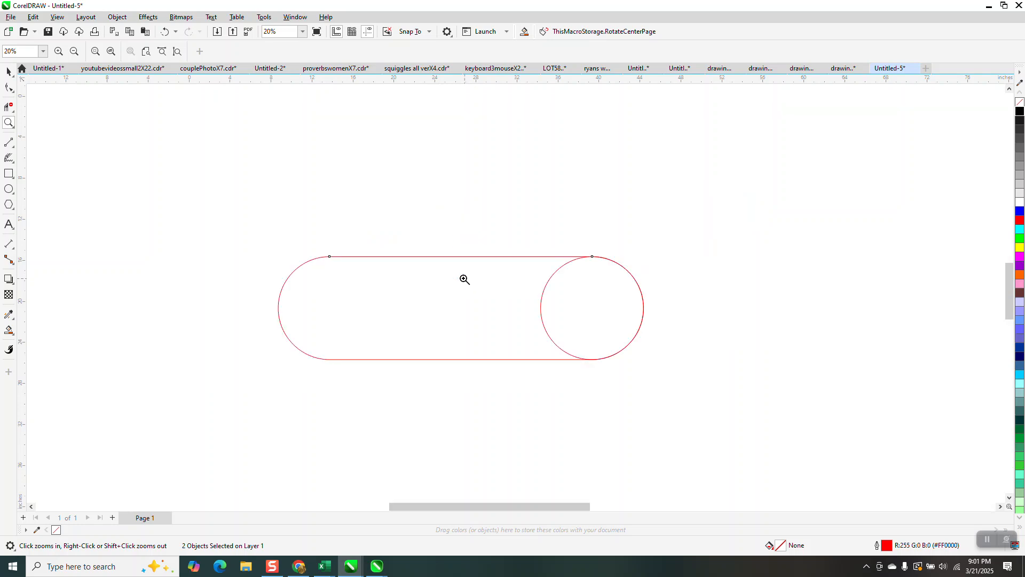
pyautogui.click(9, 71)
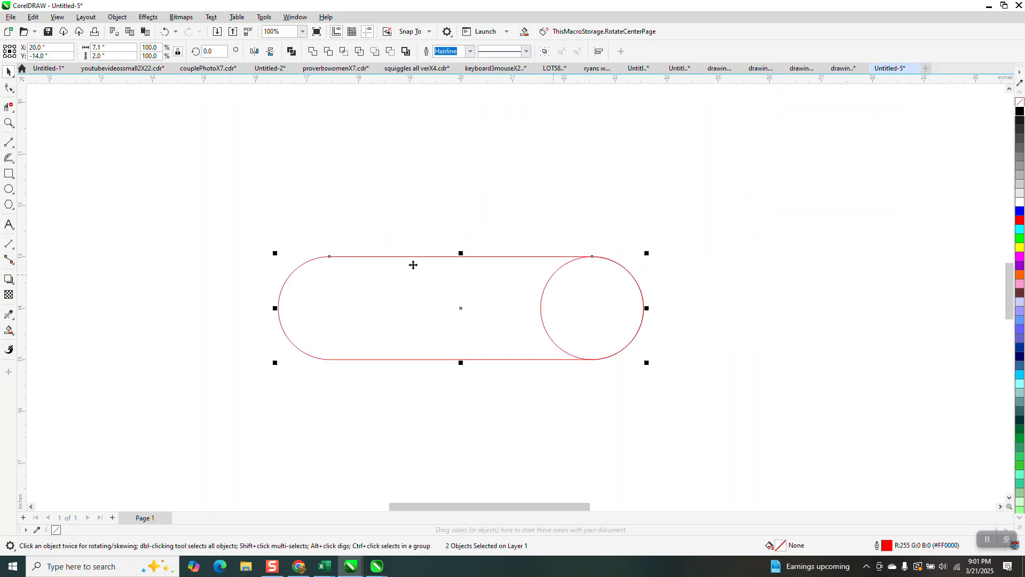
pyautogui.moveTo(242, 241); pyautogui.dragTo(666, 423)
pyautogui.hotkey('ctrl', 'g')
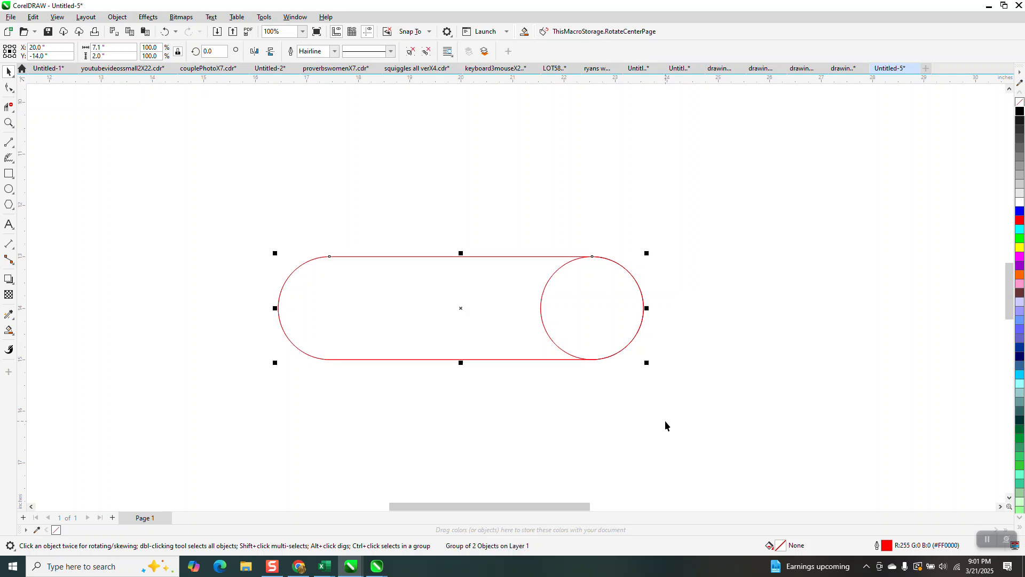
pyautogui.press('Escape')
# Place the group's rotation center at the circle's center and rotate the group by 30 degrees
pyautogui.click(372, 258)
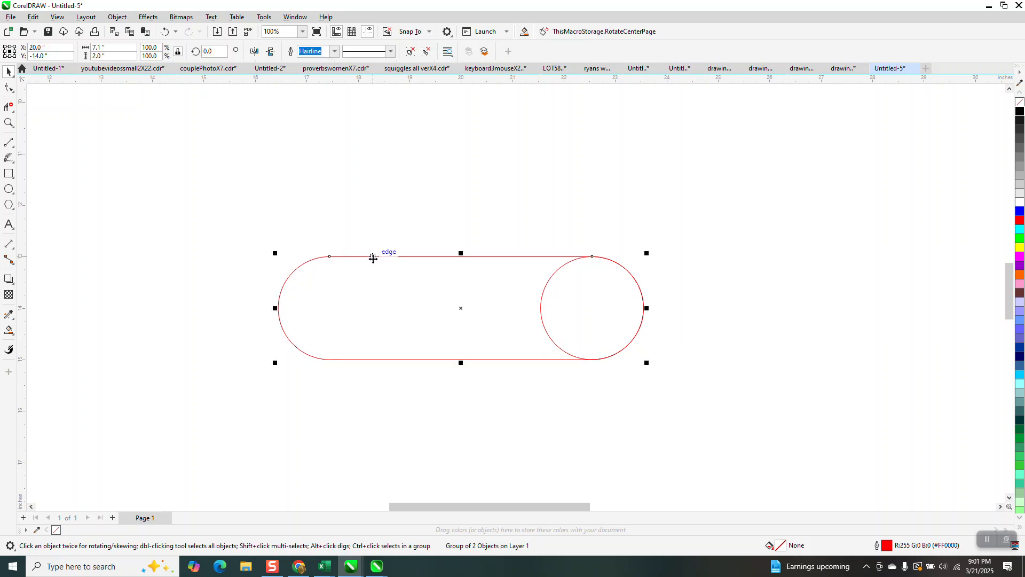
pyautogui.click(461, 308)
pyautogui.moveTo(461, 308); pyautogui.dragTo(593, 308)
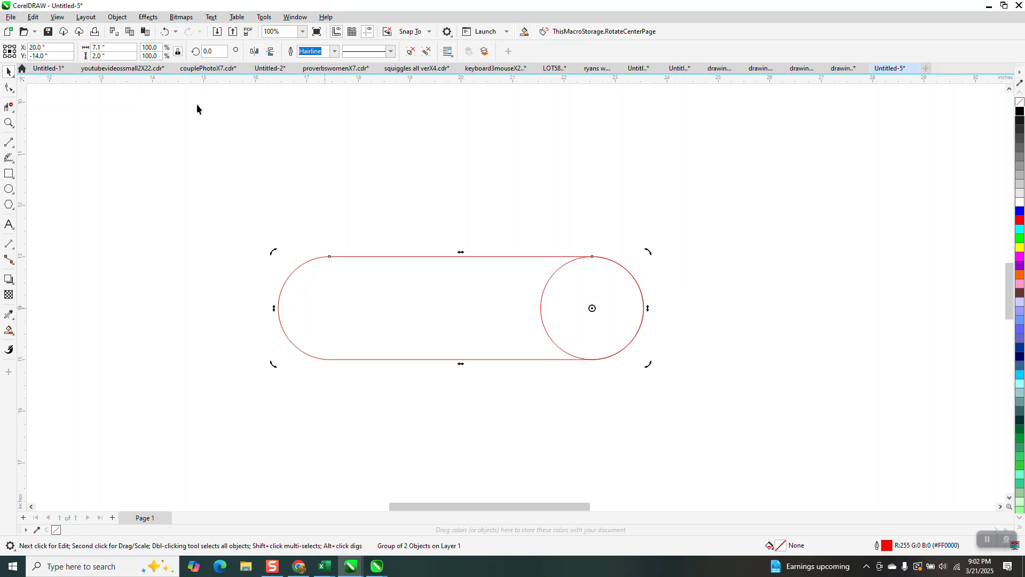
pyautogui.click(204, 52)
pyautogui.write('30')
pyautogui.press('Return')
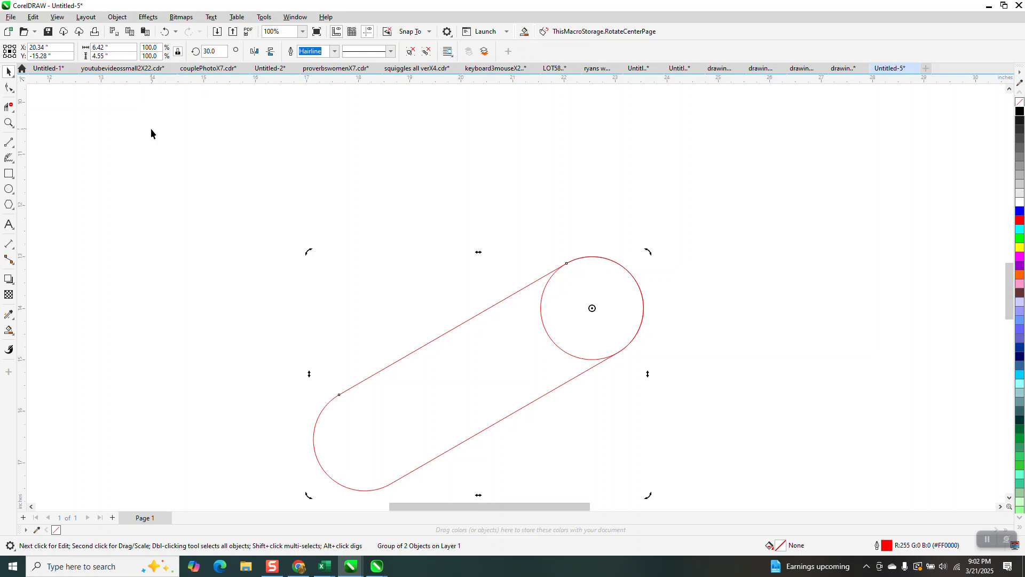
# Duplicate the rotated group in place and mirror the copy vertically
pyautogui.press('KP_Add')
pyautogui.click(271, 52)
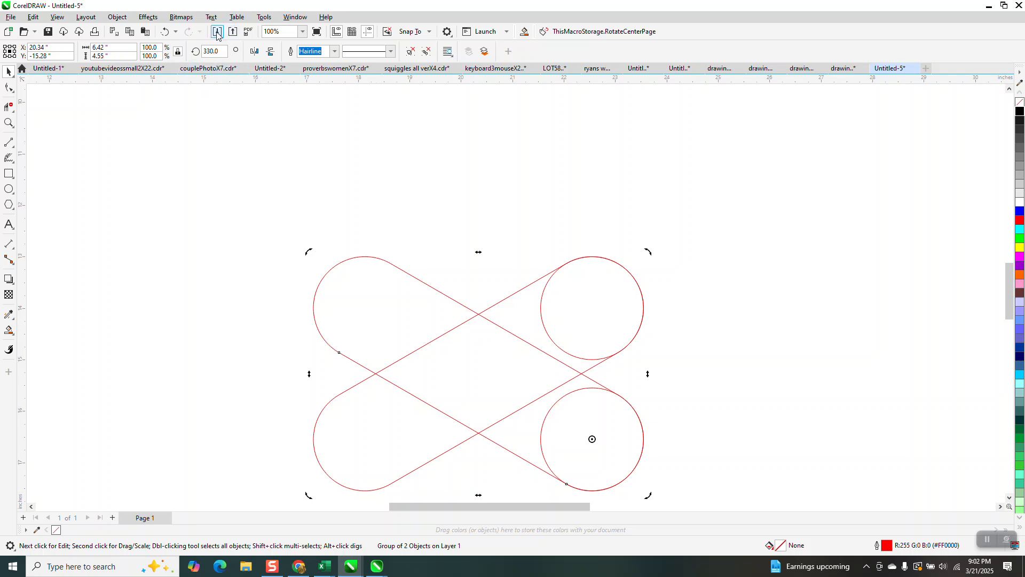
pyautogui.click(165, 34)
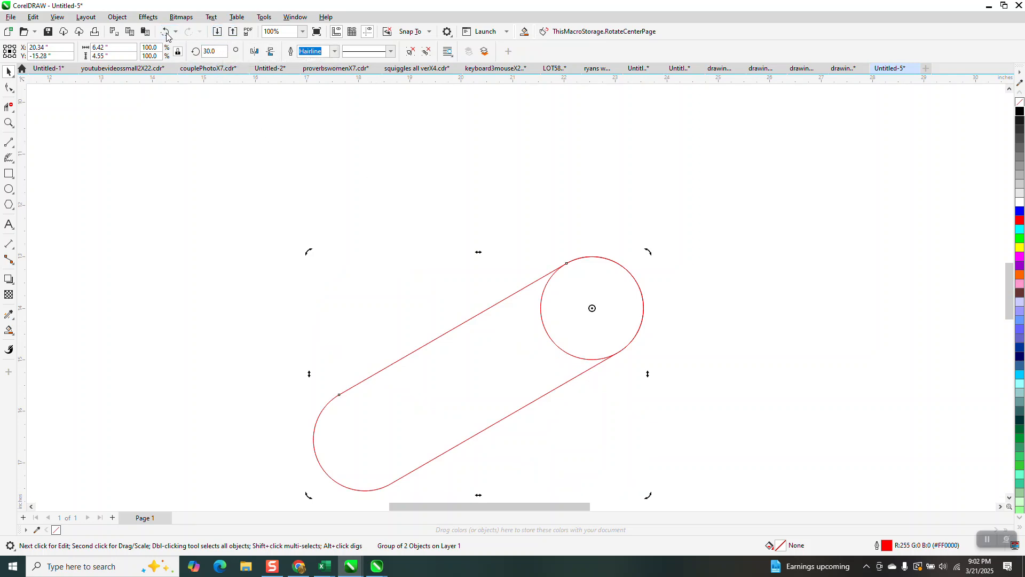
pyautogui.click(167, 36)
pyautogui.click(188, 32)
# Move the mirrored copy up so that its circle coincides with the original group's circle
pyautogui.click(593, 433)
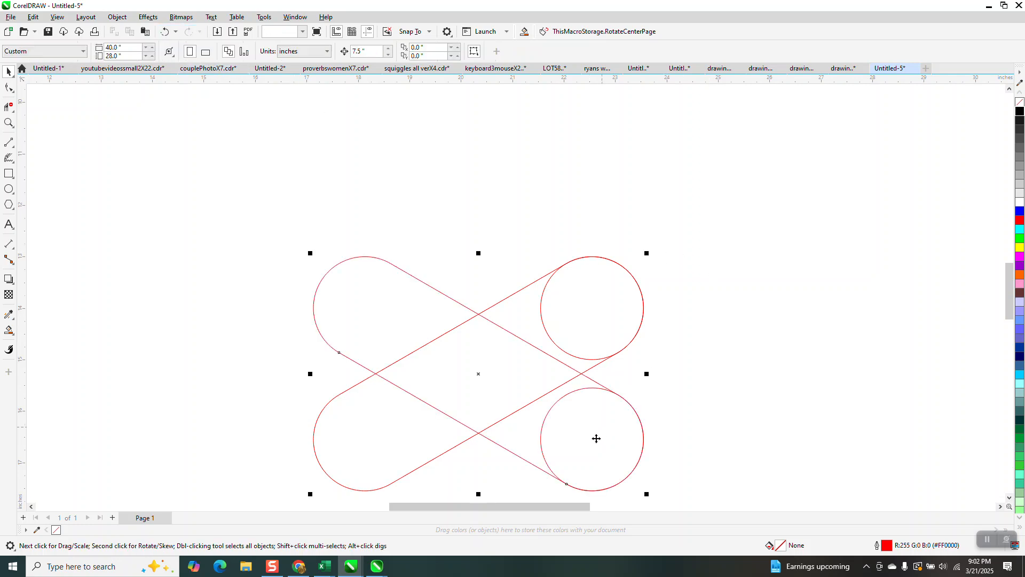
pyautogui.moveTo(593, 438); pyautogui.dragTo(593, 308)
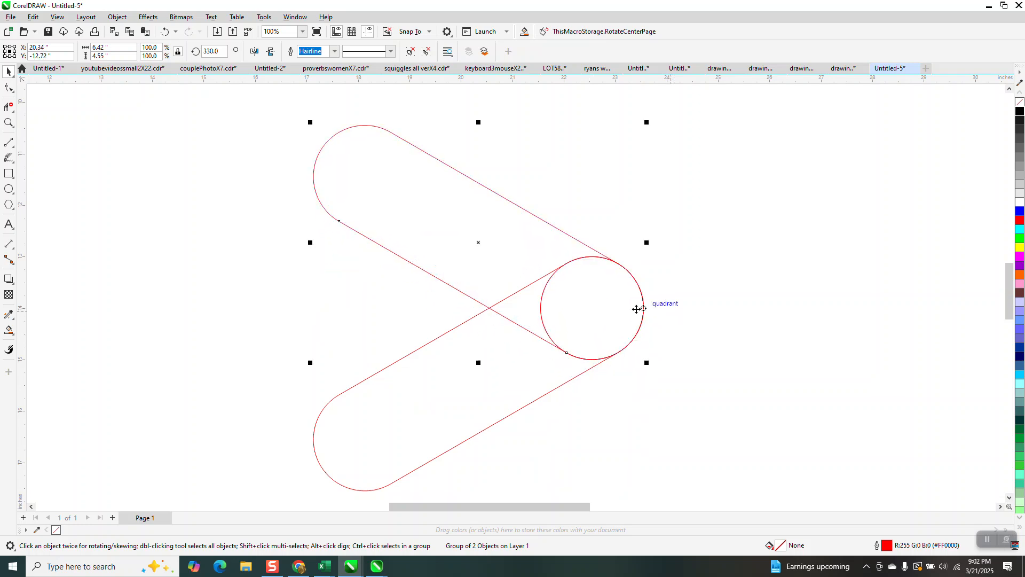
# Remove the inner line segments and circle arcs where the capsules overlap with Virtual Segment Delete, leaving one V-shaped outline
pyautogui.scroll(-1, 573, 311)
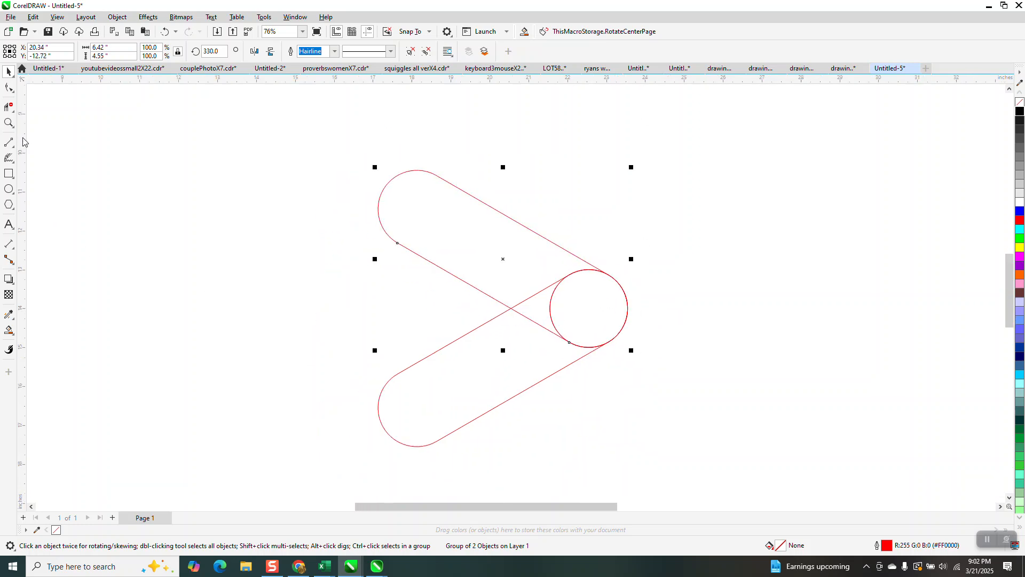
pyautogui.click(14, 113)
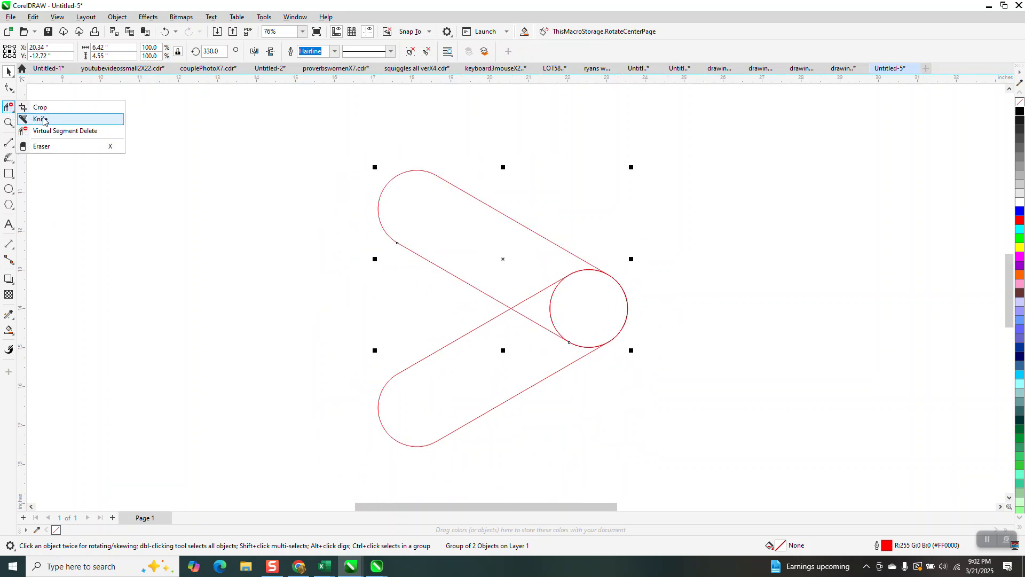
pyautogui.click(58, 133)
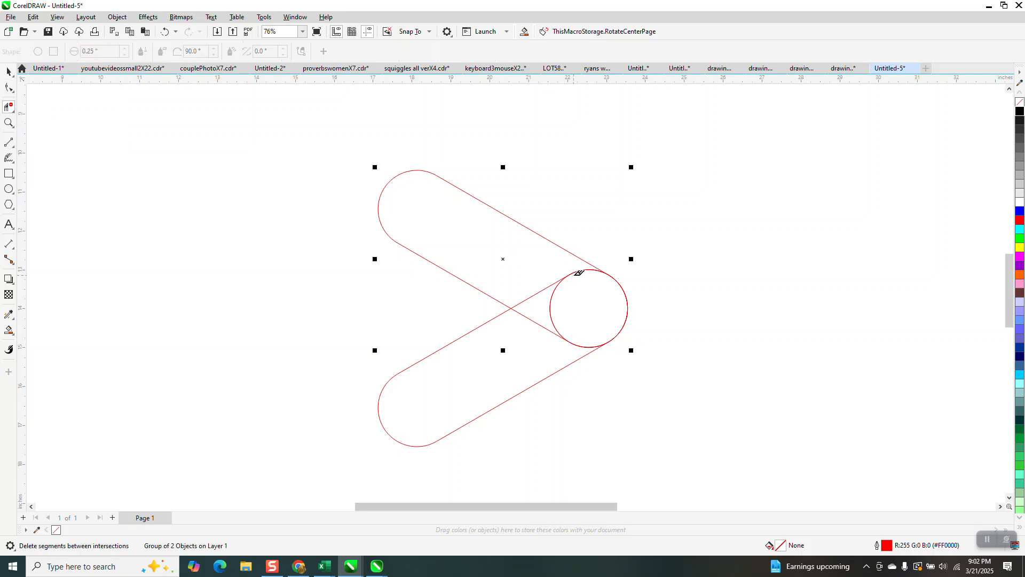
pyautogui.click(562, 277)
pyautogui.click(550, 333)
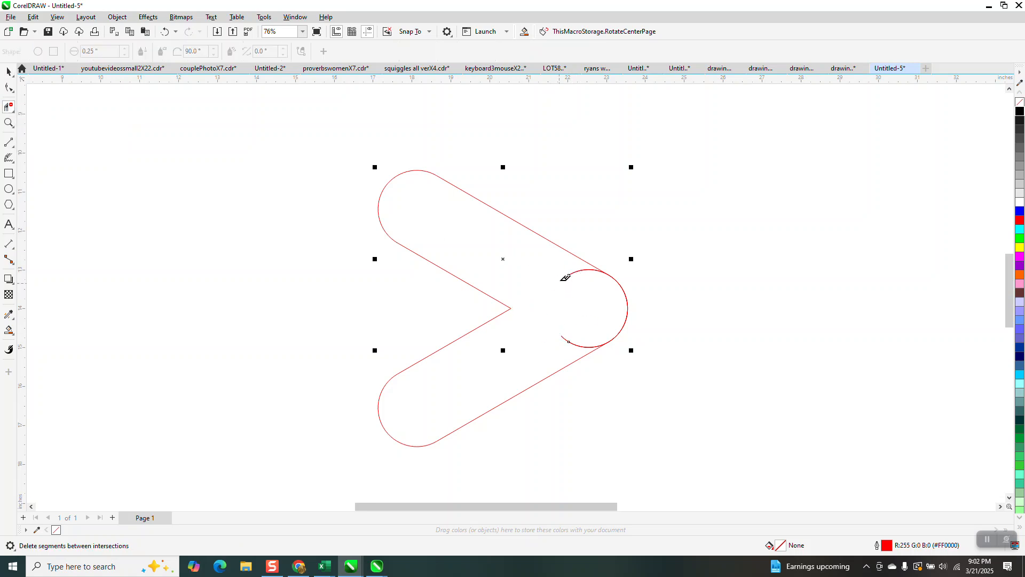
pyautogui.click(570, 276)
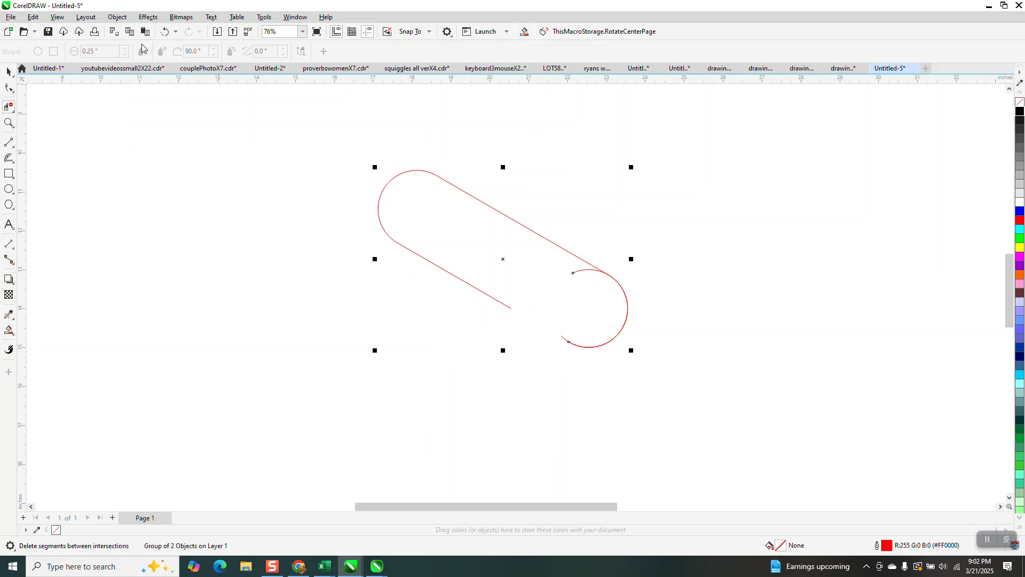
pyautogui.click(164, 32)
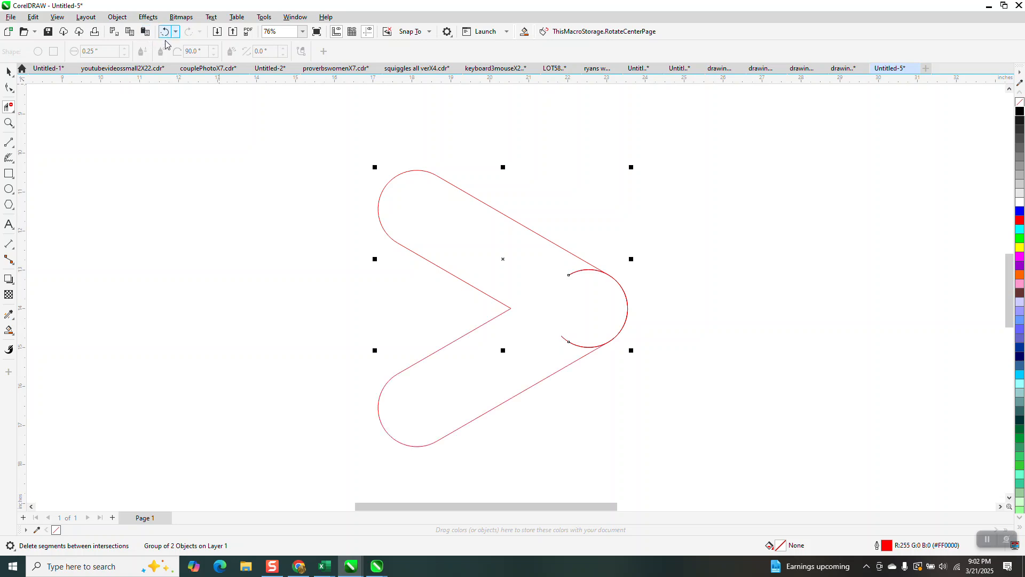
pyautogui.click(587, 266)
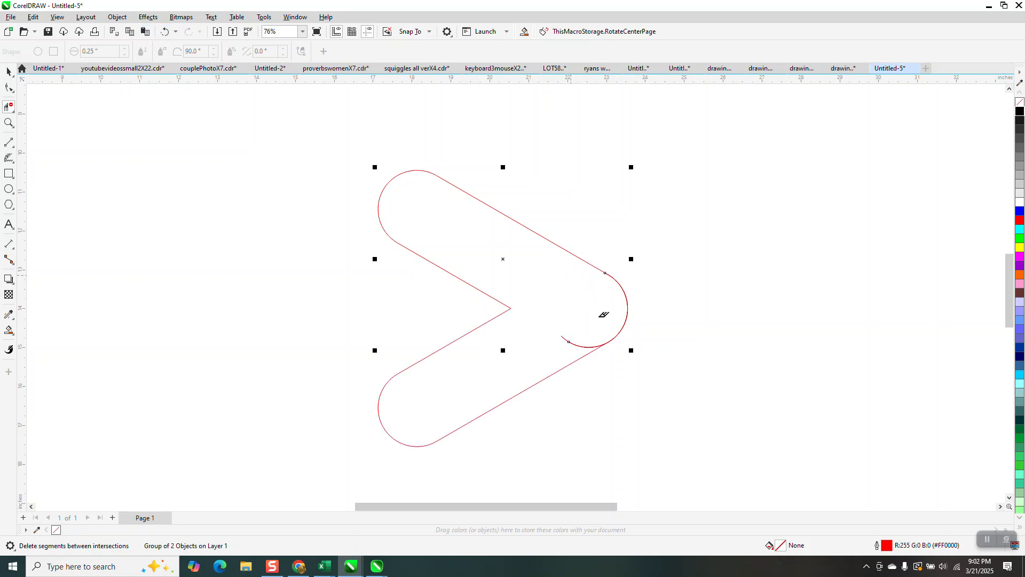
pyautogui.click(580, 344)
pyautogui.click(593, 345)
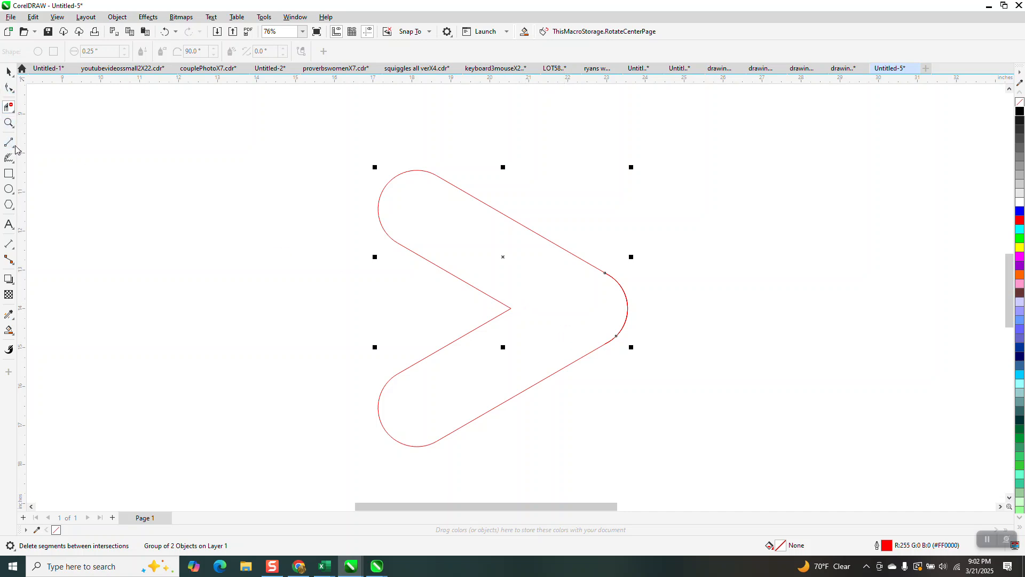
# Fill the enclosed V-shaped region with black and no outline using Smart Fill
pyautogui.click(9, 88)
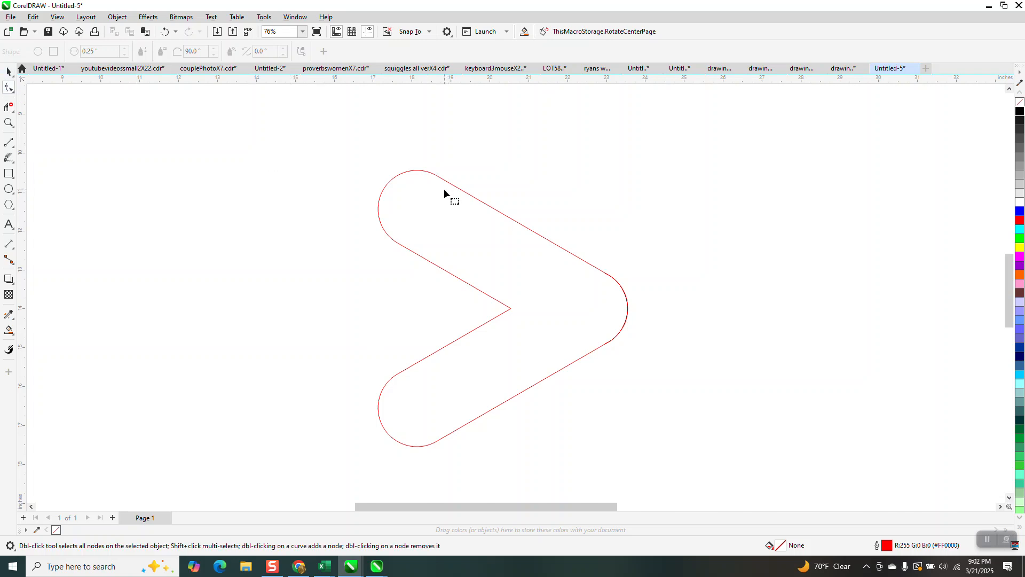
pyautogui.click(9, 71)
pyautogui.click(496, 218)
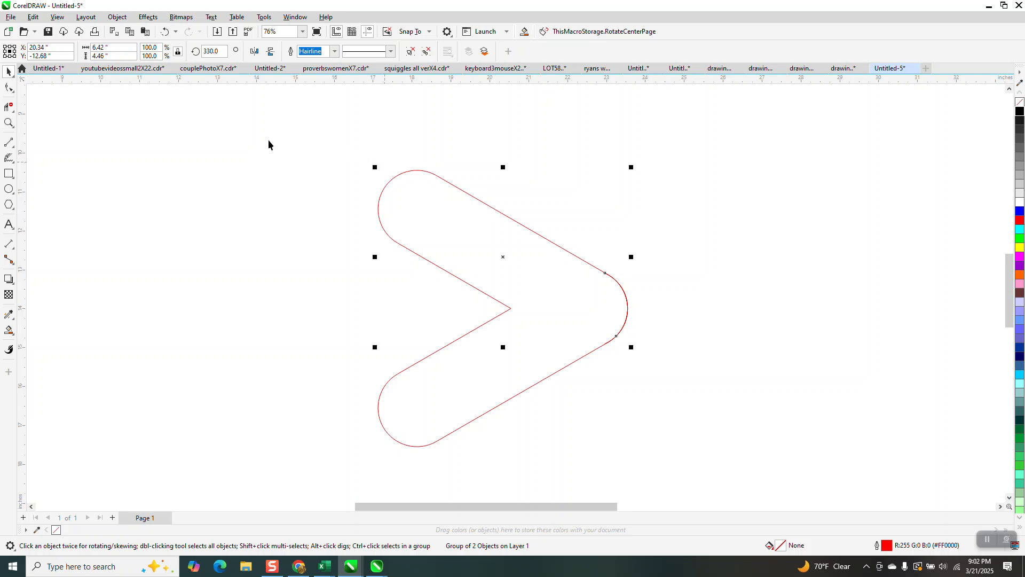
pyautogui.click(9, 330)
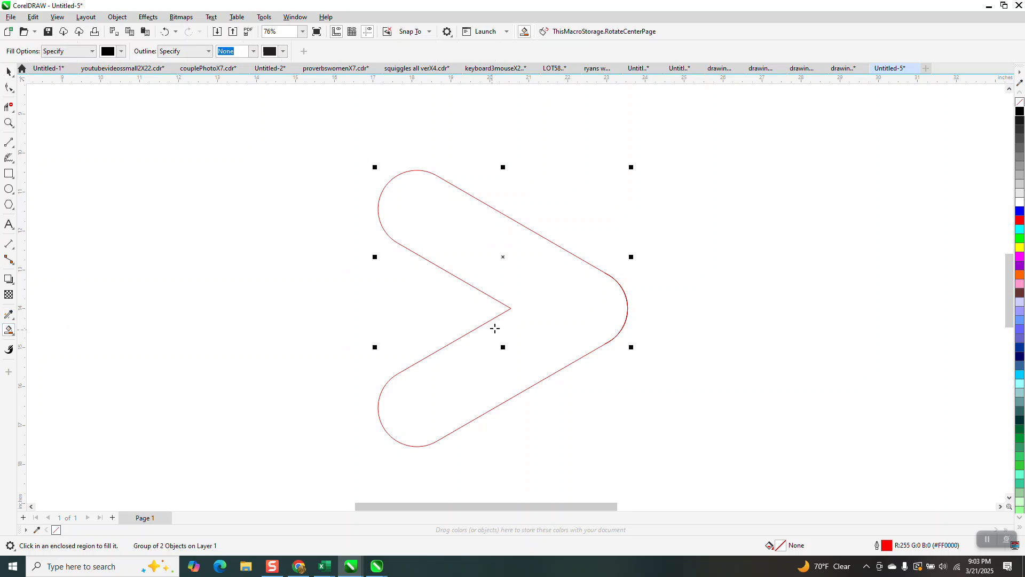
pyautogui.click(525, 310)
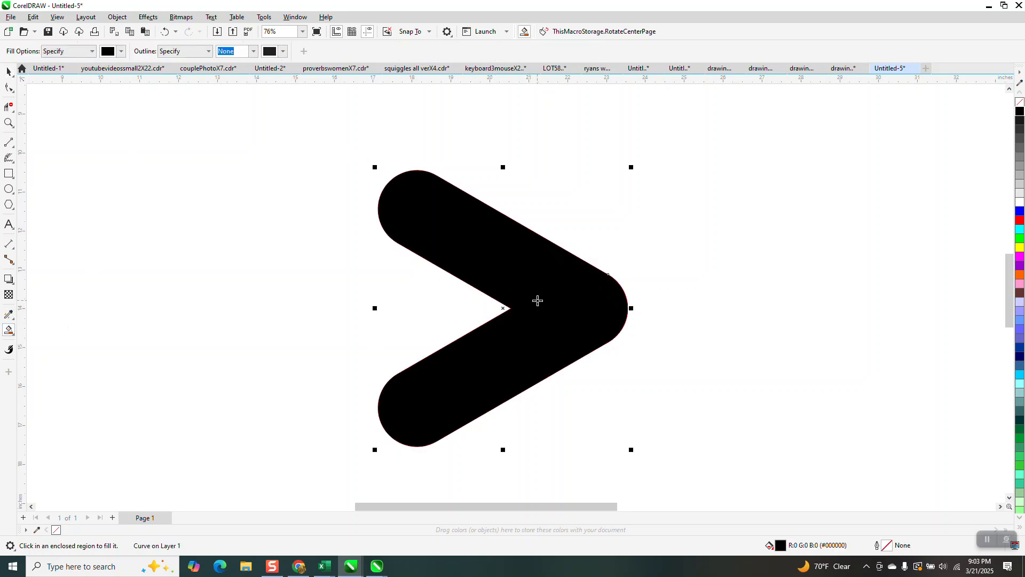
# Move the filled V-shape left, clear of the original outline, and give it no fill with a red outline
pyautogui.press('Left')
pyautogui.scroll(-1, 558, 302)
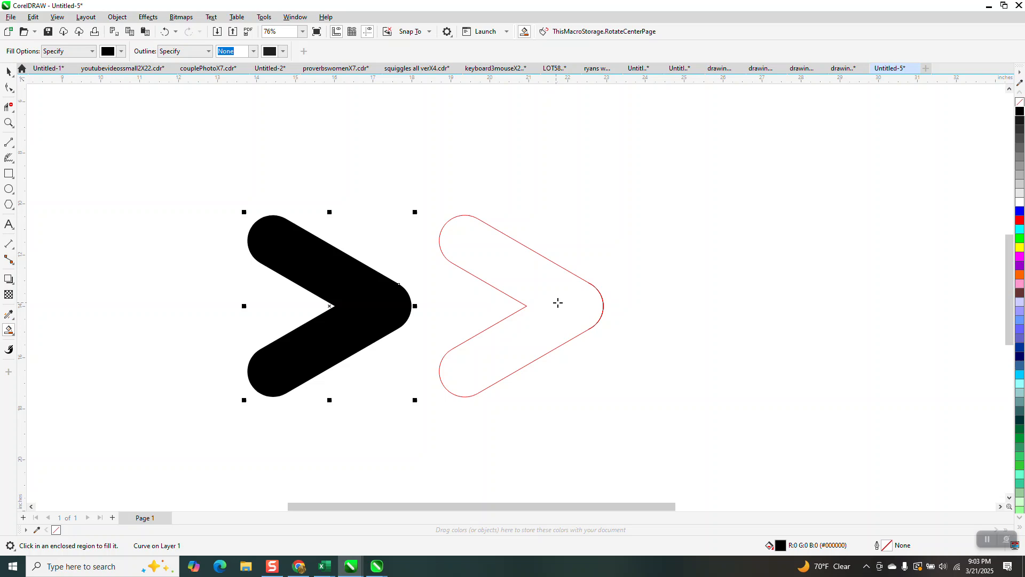
pyautogui.click(1020, 102)
pyautogui.rightClick(1019, 221)
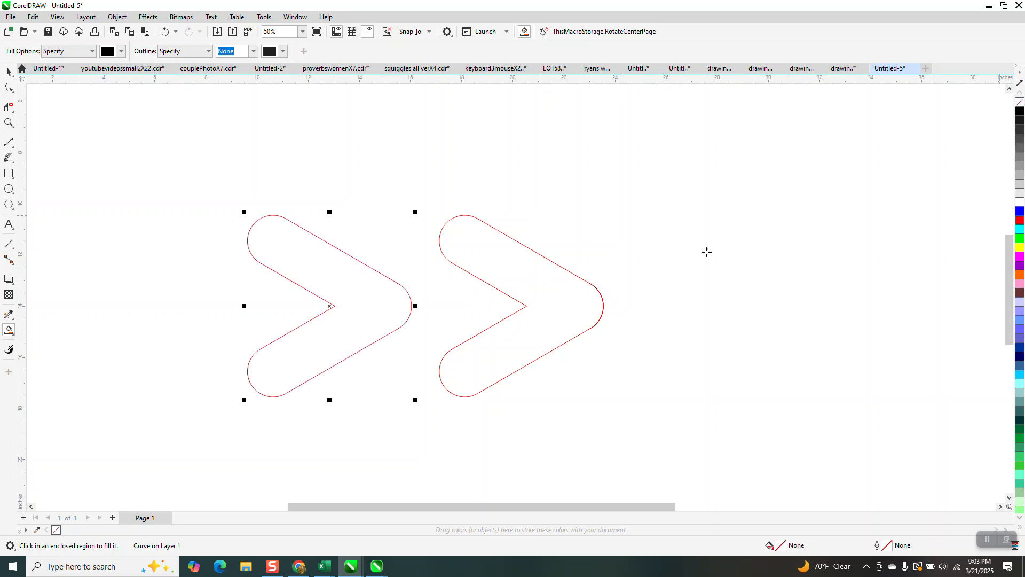
# Try to remove the stray spur at the upper junction near the V's rounded tip with Virtual Segment Delete, and undo the deletions
pyautogui.click(9, 88)
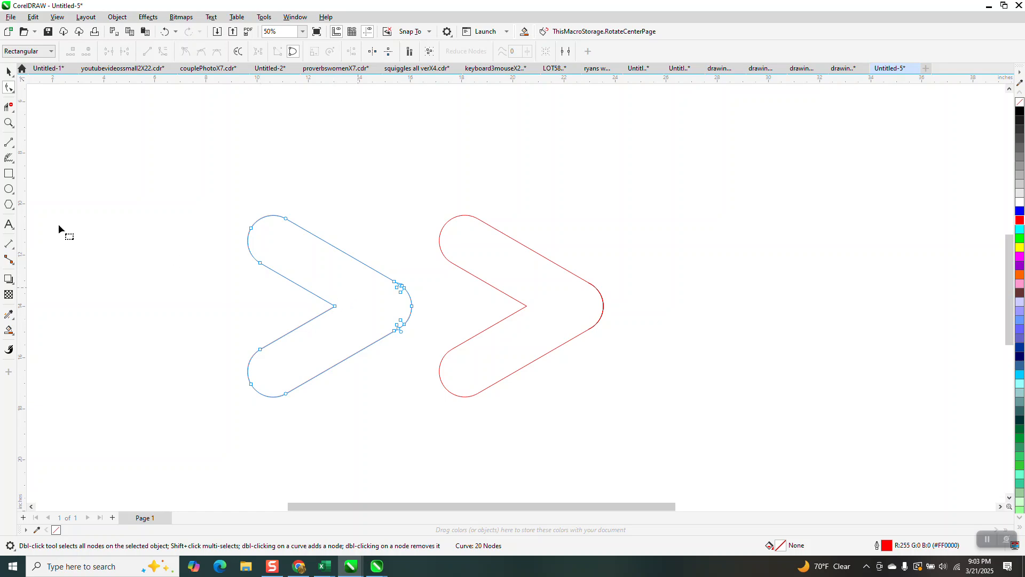
pyautogui.click(9, 122)
pyautogui.moveTo(378, 266); pyautogui.dragTo(431, 334)
pyautogui.moveTo(455, 173); pyautogui.dragTo(508, 215)
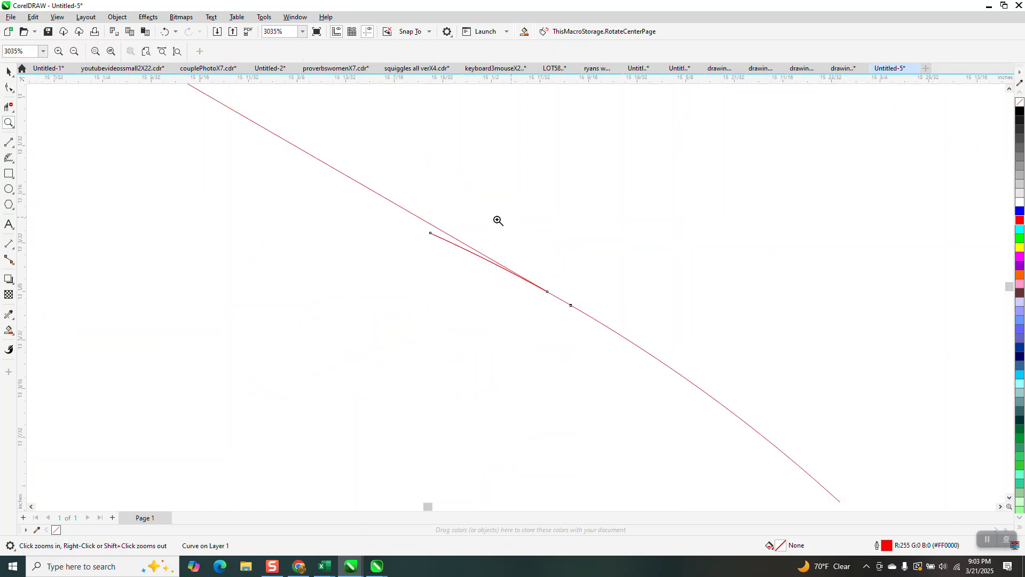
pyautogui.click(9, 107)
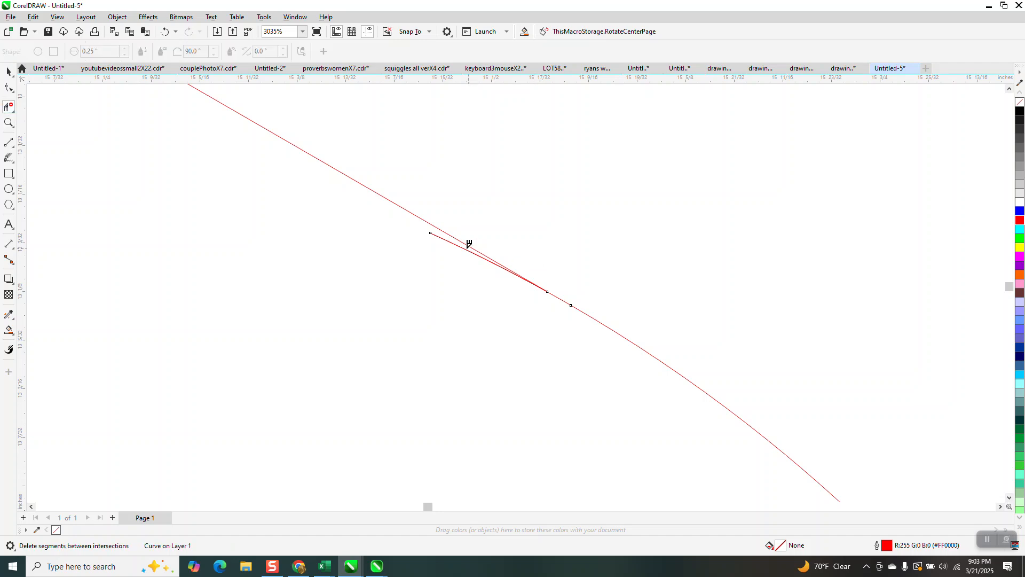
pyautogui.click(469, 246)
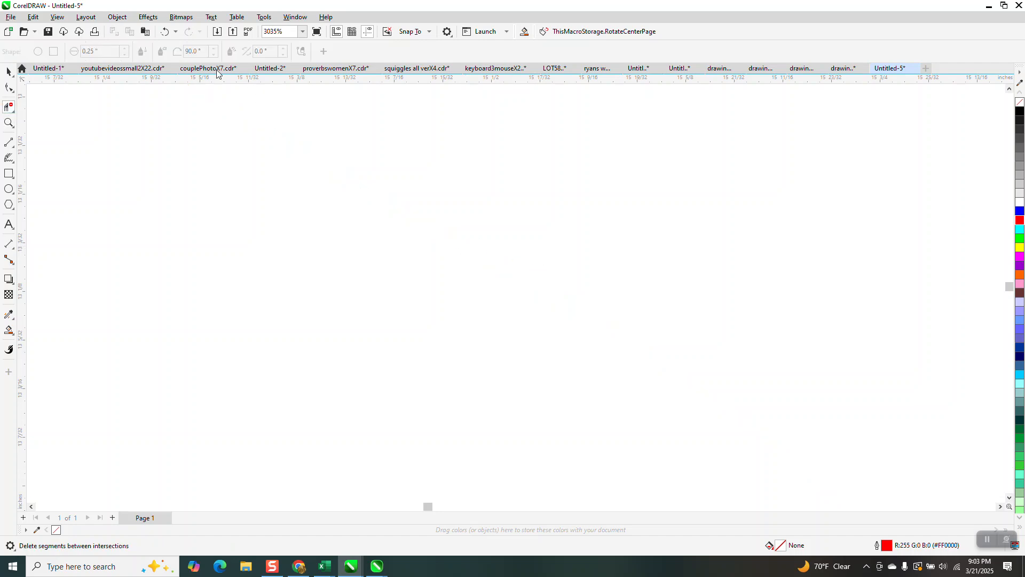
pyautogui.click(164, 32)
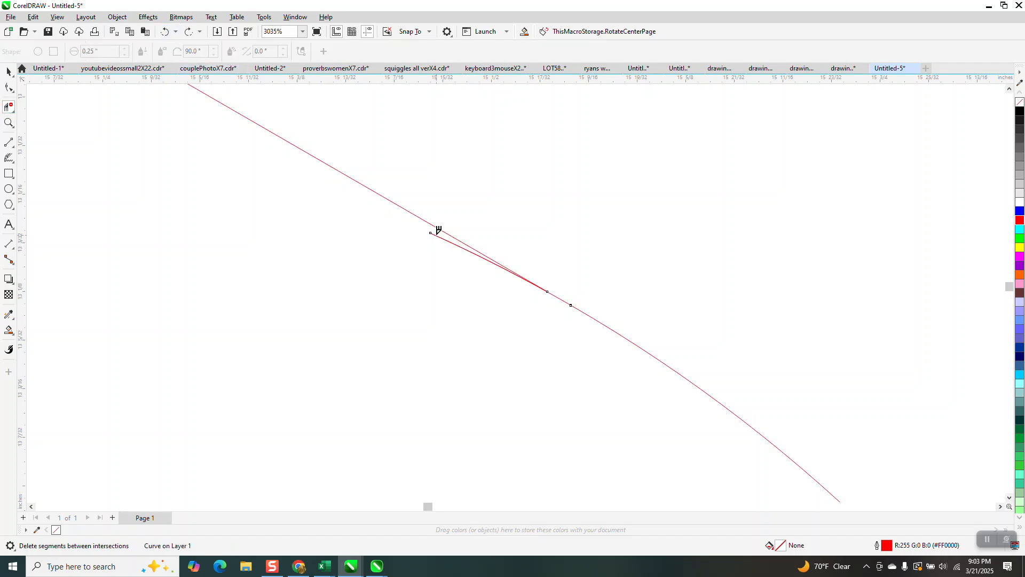
pyautogui.click(436, 230)
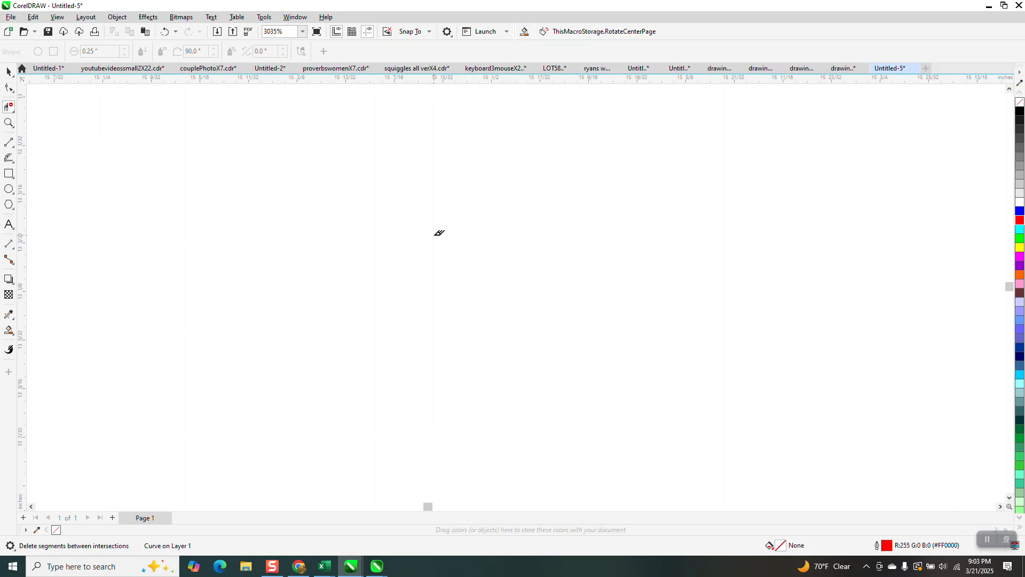
pyautogui.click(165, 31)
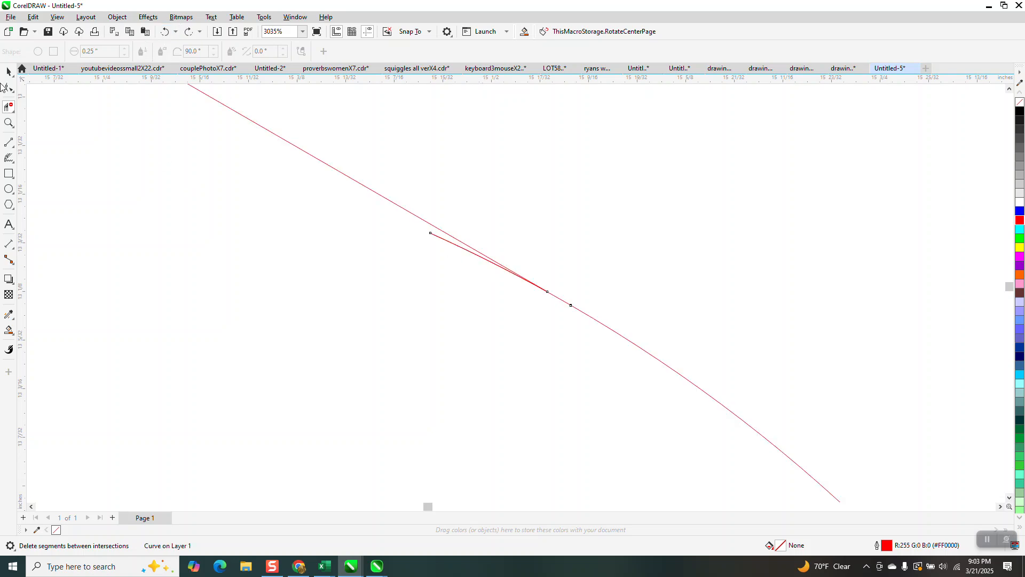
# Delete the stray spur nodes at the upper junction of the V's rounded tip with the Shape tool
pyautogui.click(8, 87)
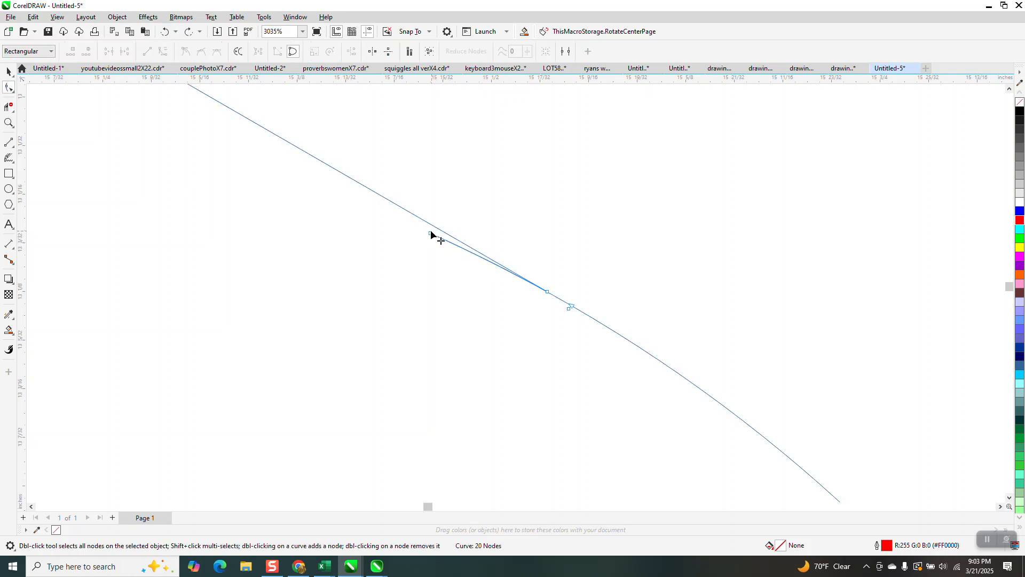
pyautogui.moveTo(556, 312); pyautogui.dragTo(557, 313)
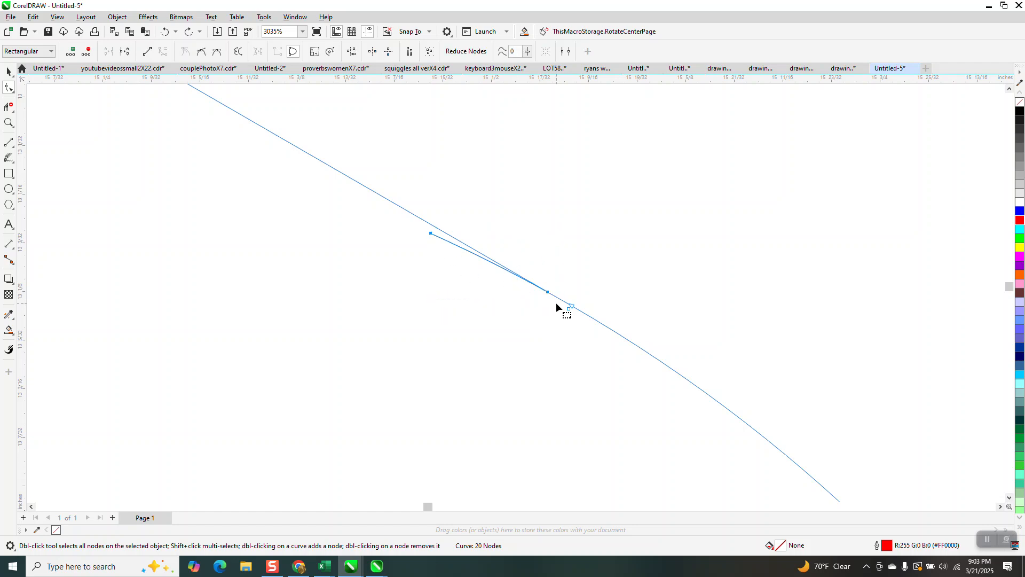
pyautogui.press('Delete')
# Delete the stray spur nodes at the lower junction of the V's rounded tip with the Shape tool
pyautogui.scroll(-10, 558, 291)
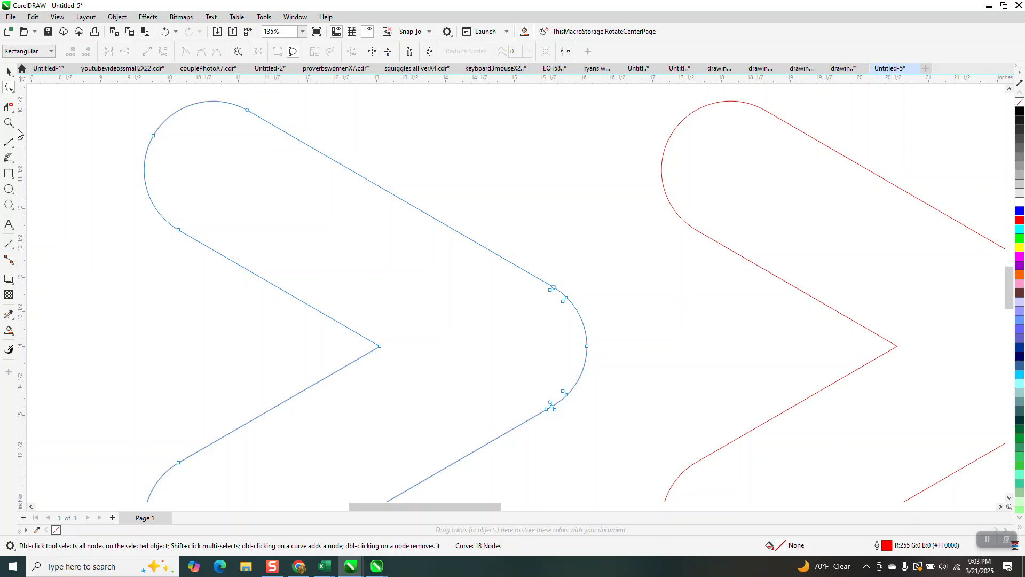
pyautogui.click(8, 123)
pyautogui.moveTo(463, 369); pyautogui.dragTo(715, 472)
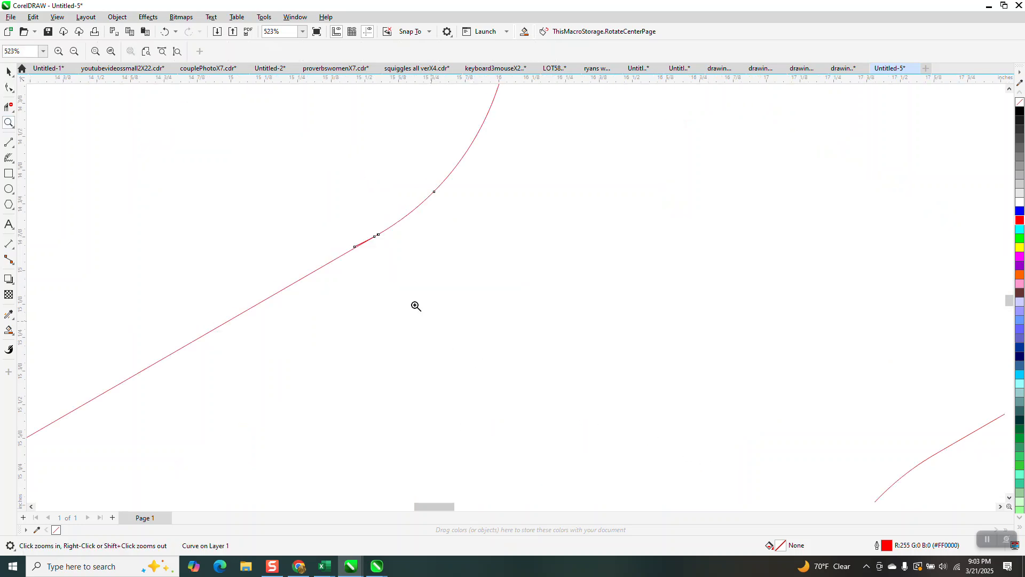
pyautogui.moveTo(337, 229); pyautogui.dragTo(497, 300)
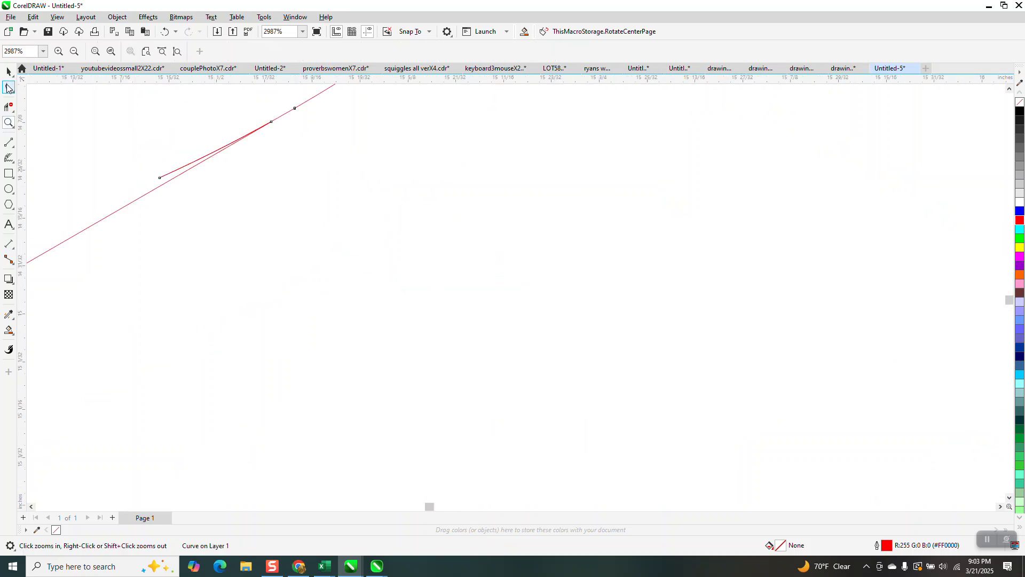
pyautogui.click(8, 88)
pyautogui.moveTo(206, 181); pyautogui.dragTo(290, 197)
pyautogui.press('Delete')
# Draw a vertical 2-Point Line about 3.37 inches long between the notch's outer corners and remove the inner V lines with Virtual Segment Delete
pyautogui.scroll(-8, 335, 234)
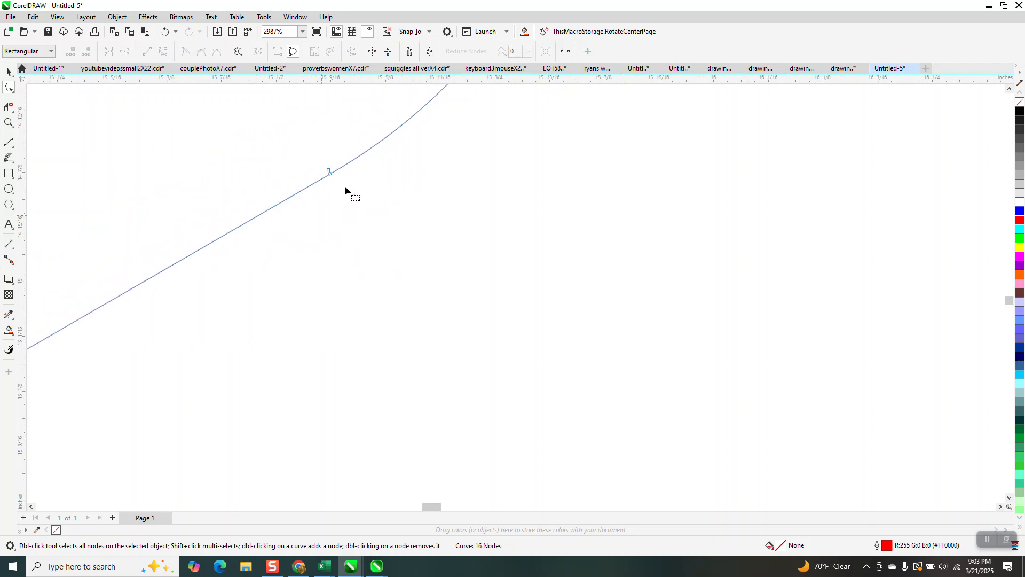
pyautogui.scroll(-2, 489, 234)
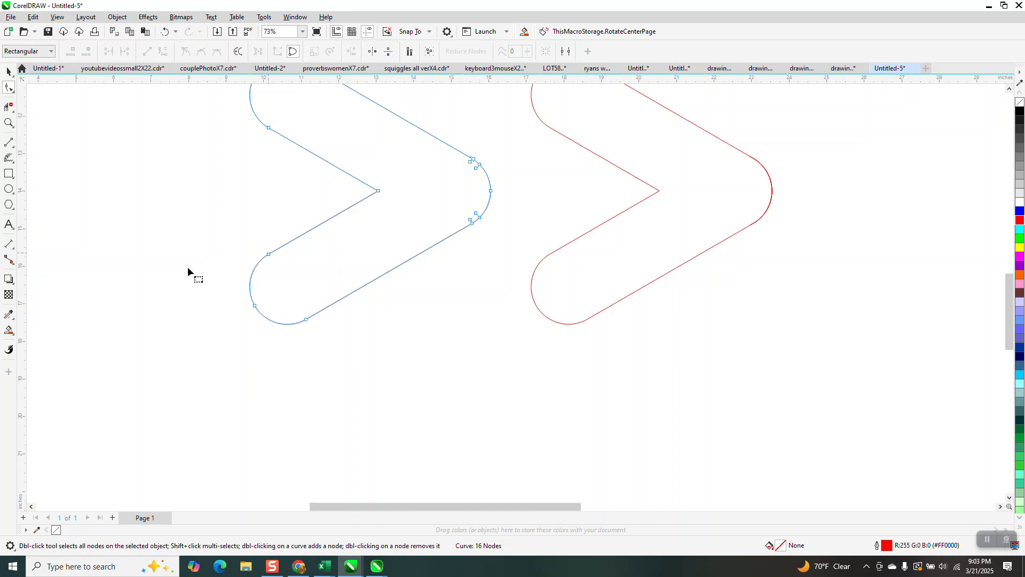
pyautogui.click(13, 148)
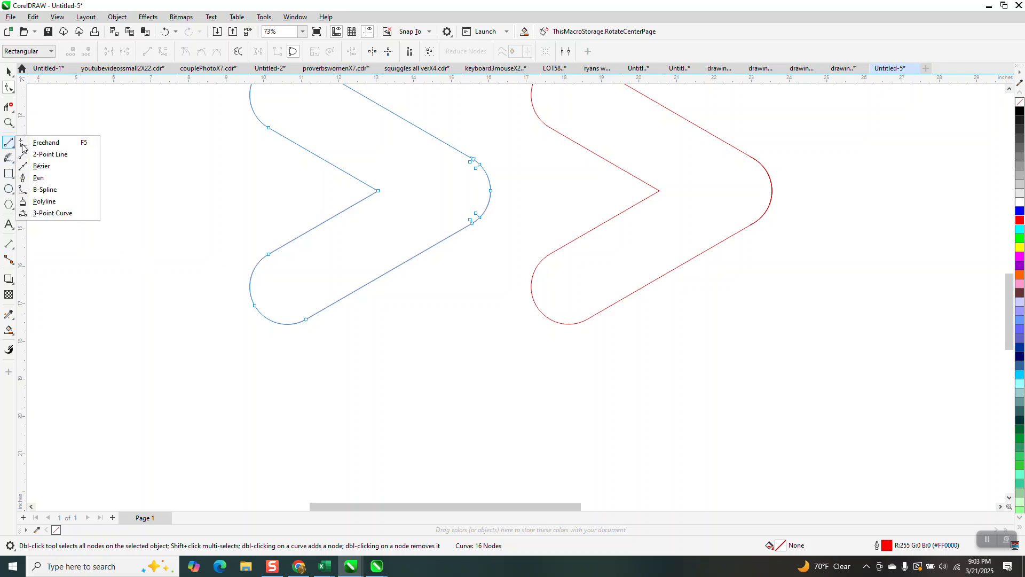
pyautogui.click(55, 155)
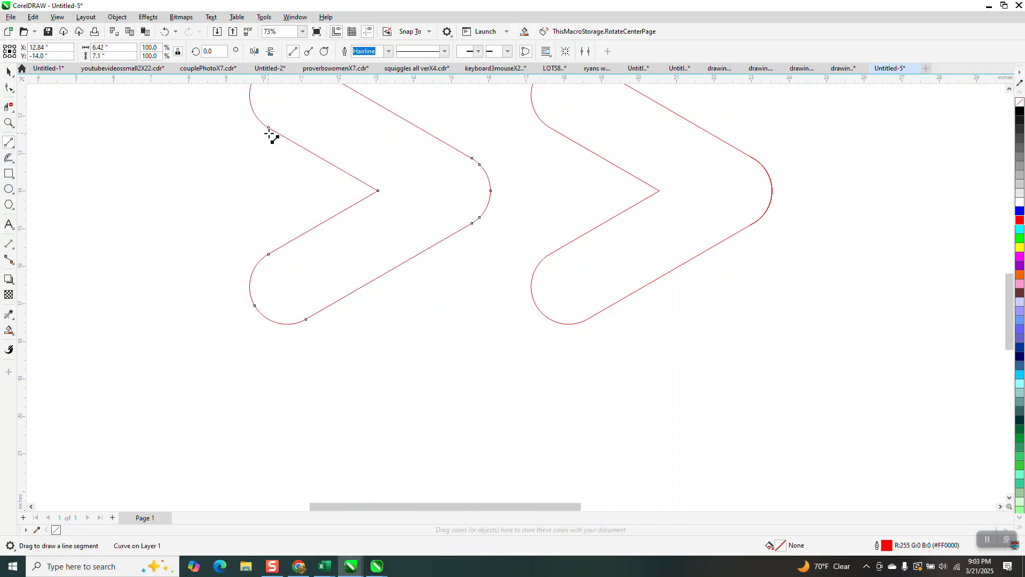
pyautogui.moveTo(269, 128); pyautogui.dragTo(269, 254)
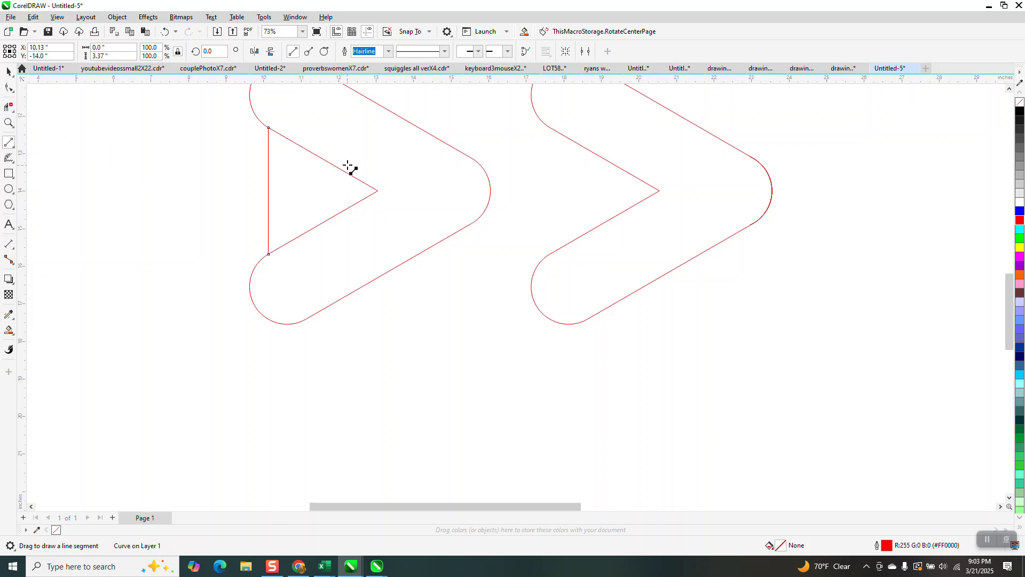
pyautogui.moveTo(329, 143); pyautogui.dragTo(348, 229)
pyautogui.press('Escape')
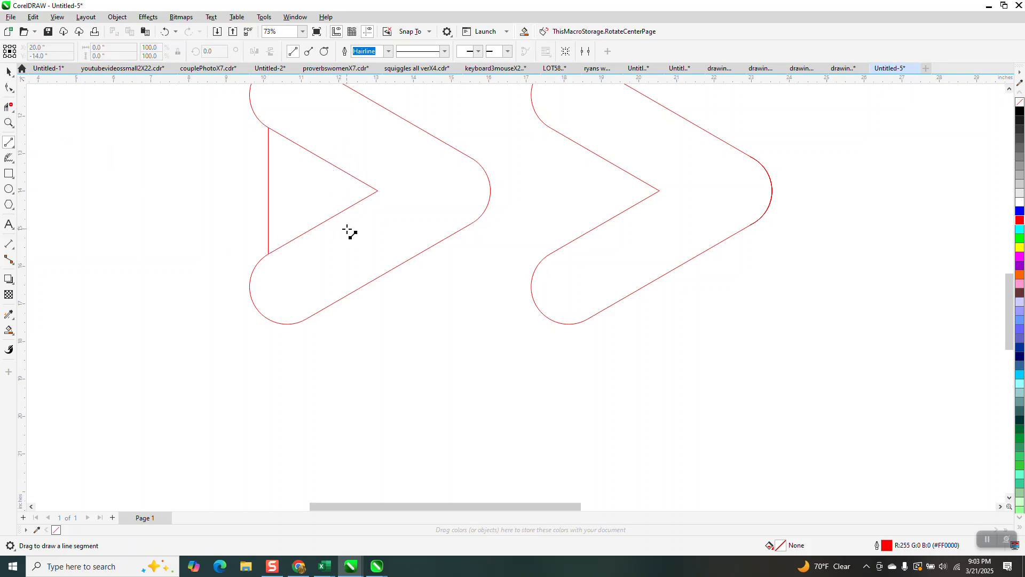
pyautogui.click(10, 107)
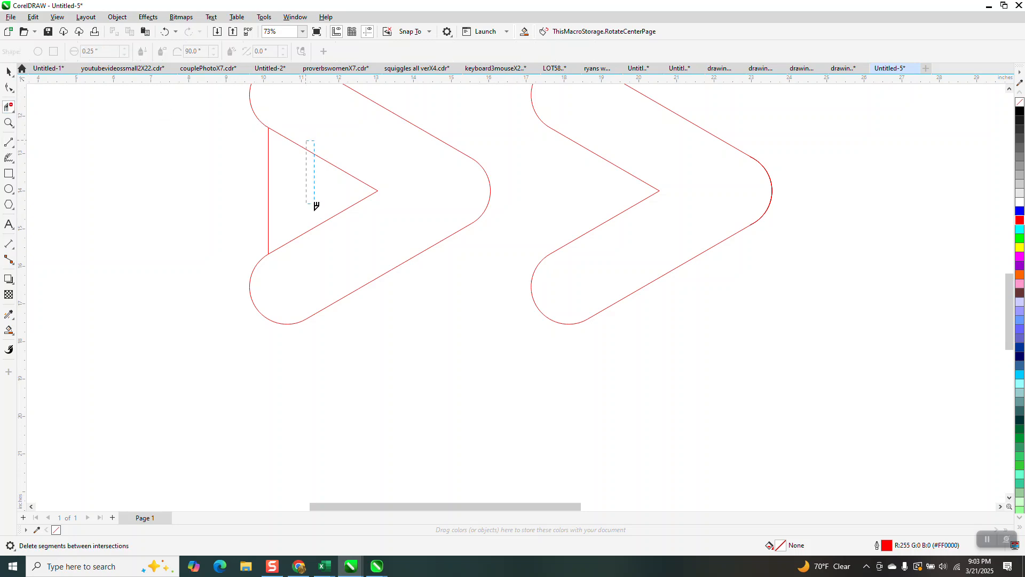
pyautogui.moveTo(316, 206); pyautogui.dragTo(320, 243)
# Fill the enclosed triangular region with black using Smart Fill and move the filled shape left, clear of the outlines
pyautogui.scroll(-2, 353, 293)
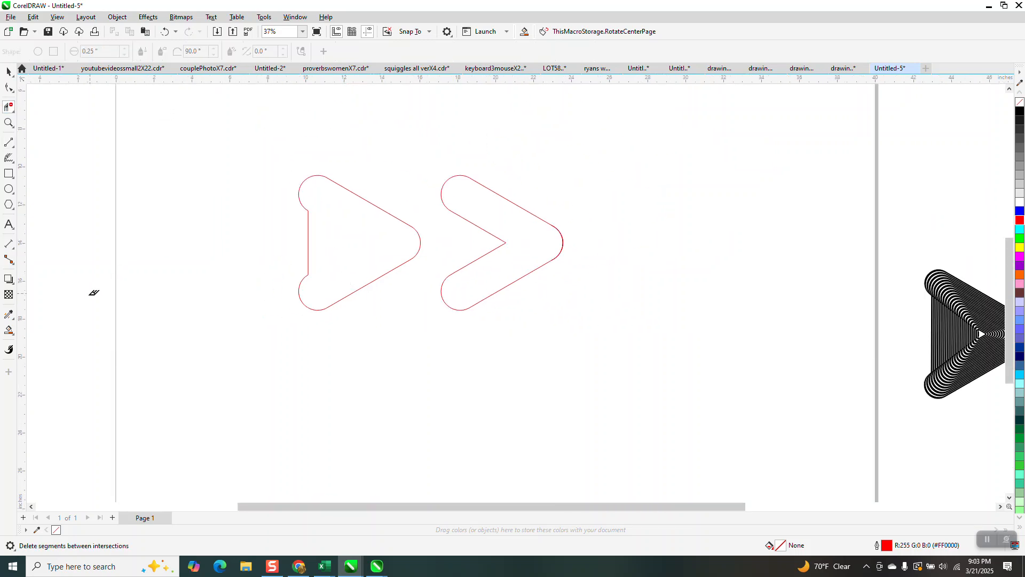
pyautogui.click(9, 330)
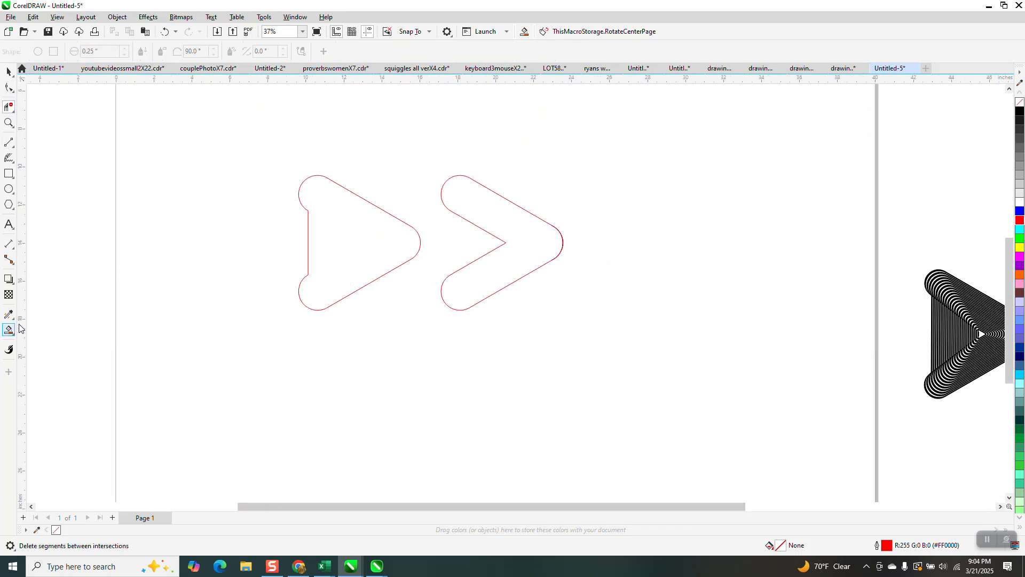
pyautogui.click(327, 263)
pyautogui.press('Left')
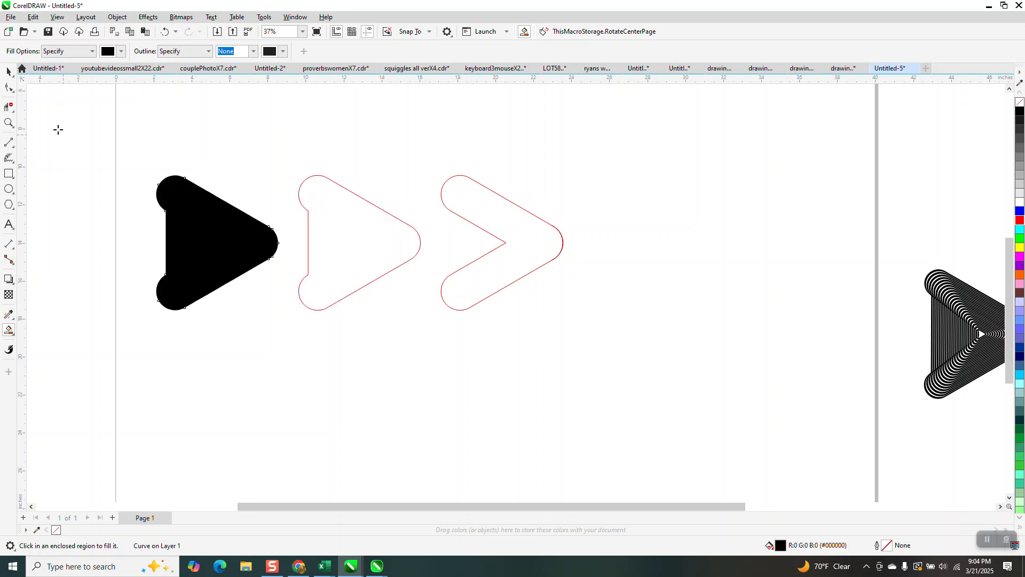
# Delete all the red construction outlines beside the black triangular shape
pyautogui.click(9, 71)
pyautogui.moveTo(342, 197); pyautogui.dragTo(370, 191)
pyautogui.moveTo(299, 149); pyautogui.dragTo(758, 366)
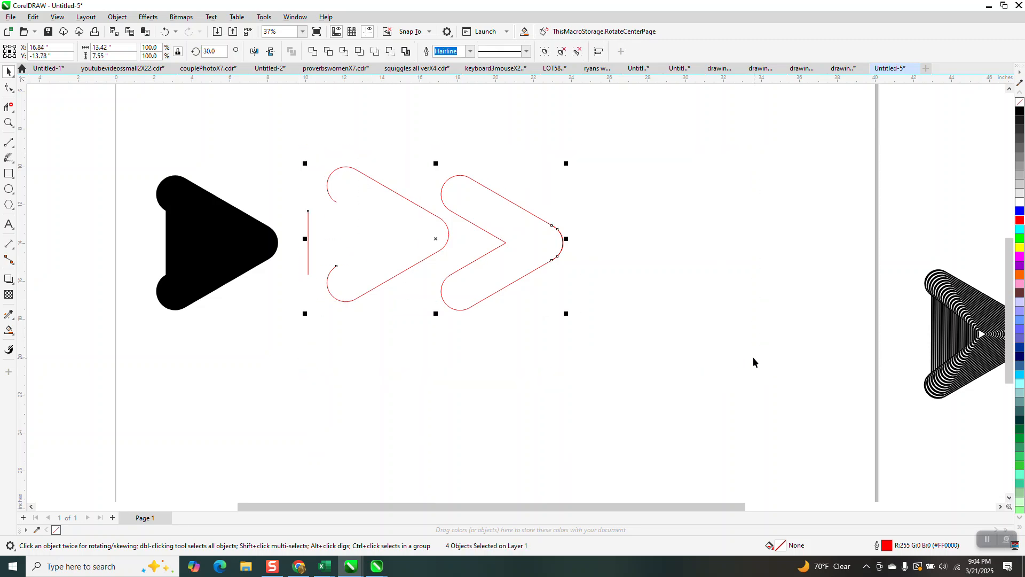
pyautogui.press('Delete')
# Move the black shape horizontally to X 20 inches and give it no fill with a black hairline outline
pyautogui.click(270, 238)
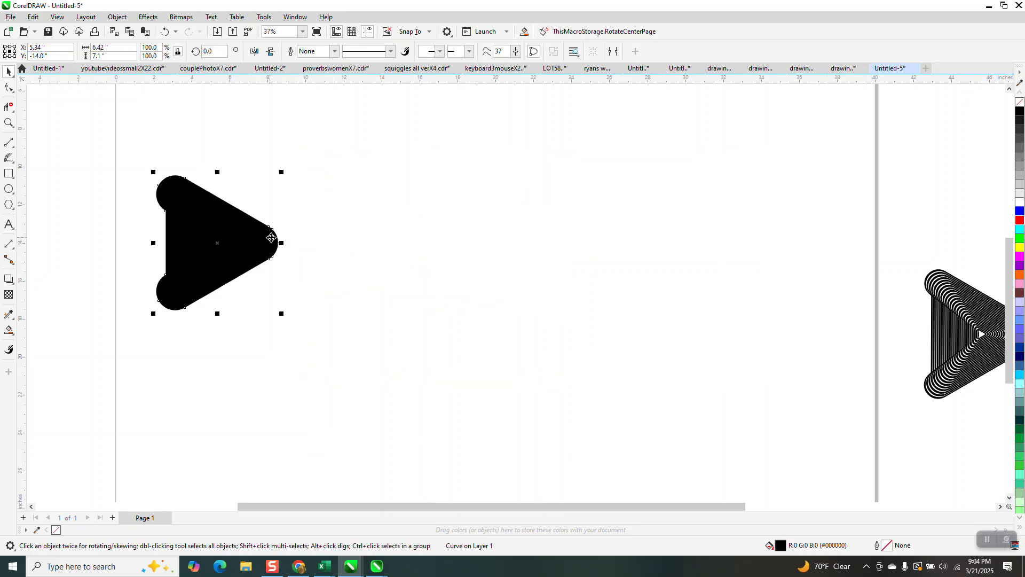
pyautogui.moveTo(271, 237); pyautogui.dragTo(549, 237)
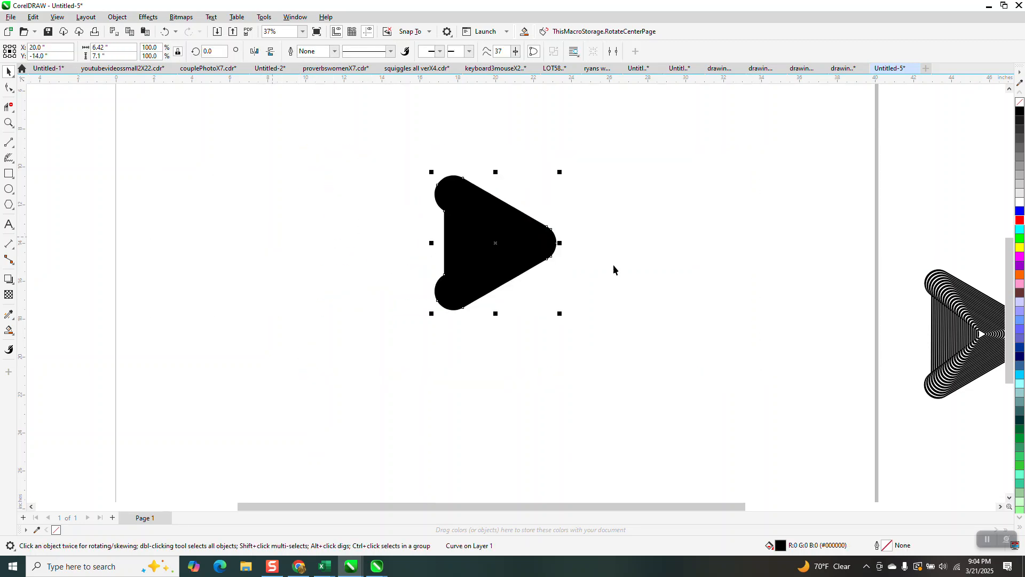
pyautogui.click(1020, 106)
pyautogui.rightClick(1021, 111)
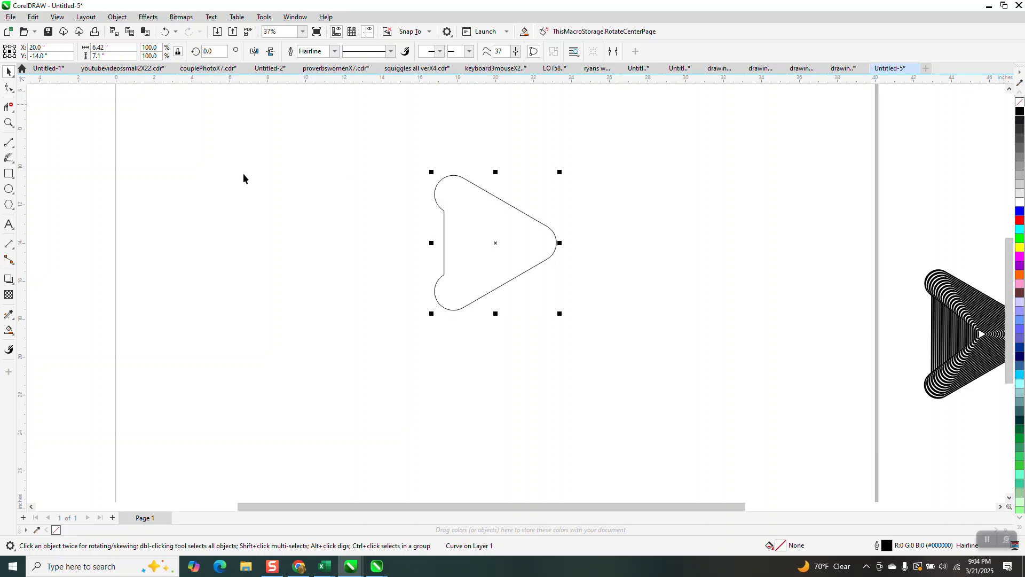
# Try resizing the triangular outline proportionally to a width of 6.1 inches, and undo the resize
pyautogui.click(8, 122)
pyautogui.click(426, 174)
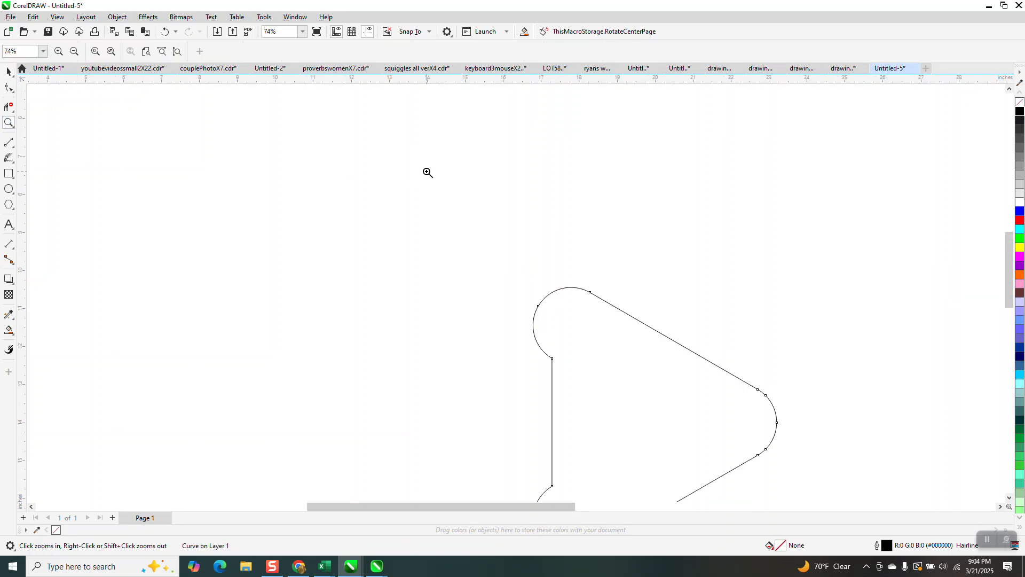
pyautogui.moveTo(452, 213); pyautogui.dragTo(669, 465)
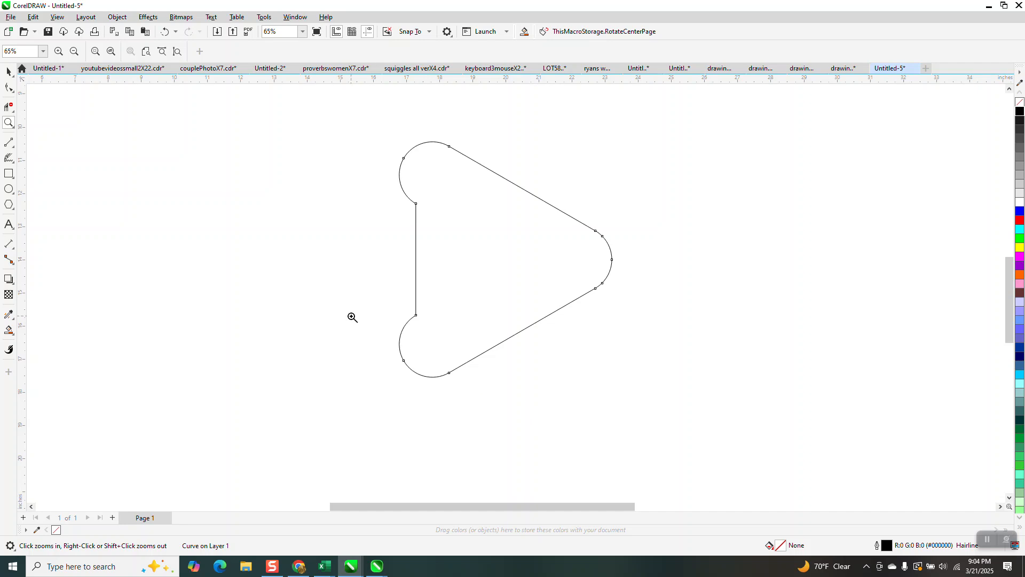
pyautogui.doubleClick(9, 71)
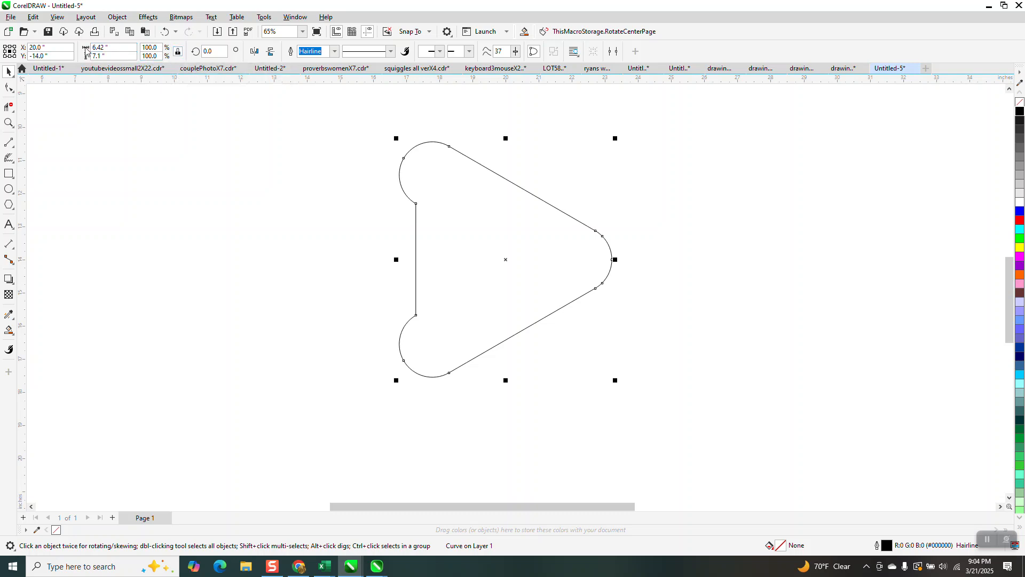
pyautogui.moveTo(113, 47); pyautogui.dragTo(76, 53)
pyautogui.write('6')
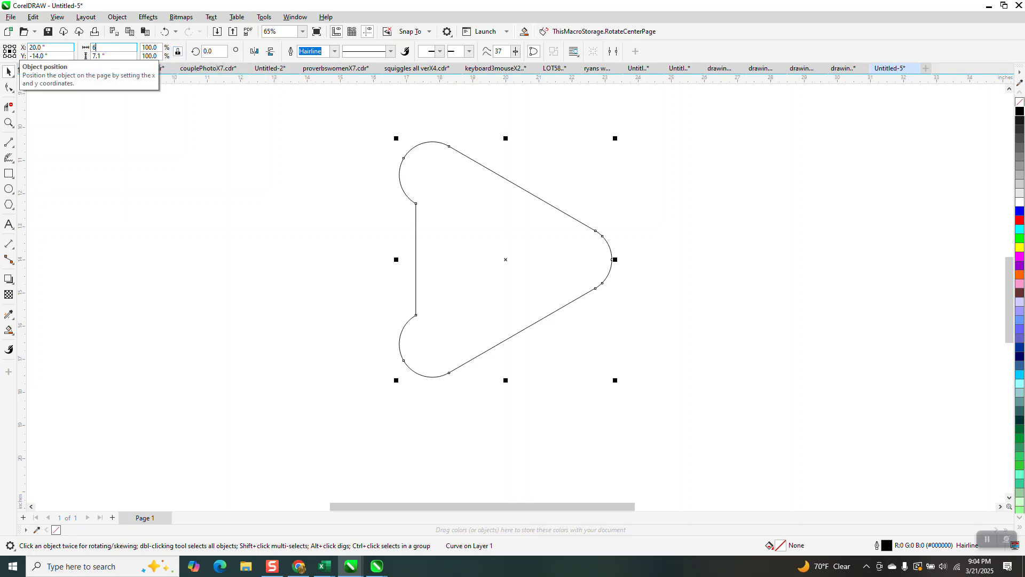
pyautogui.write('.1')
pyautogui.press('Return')
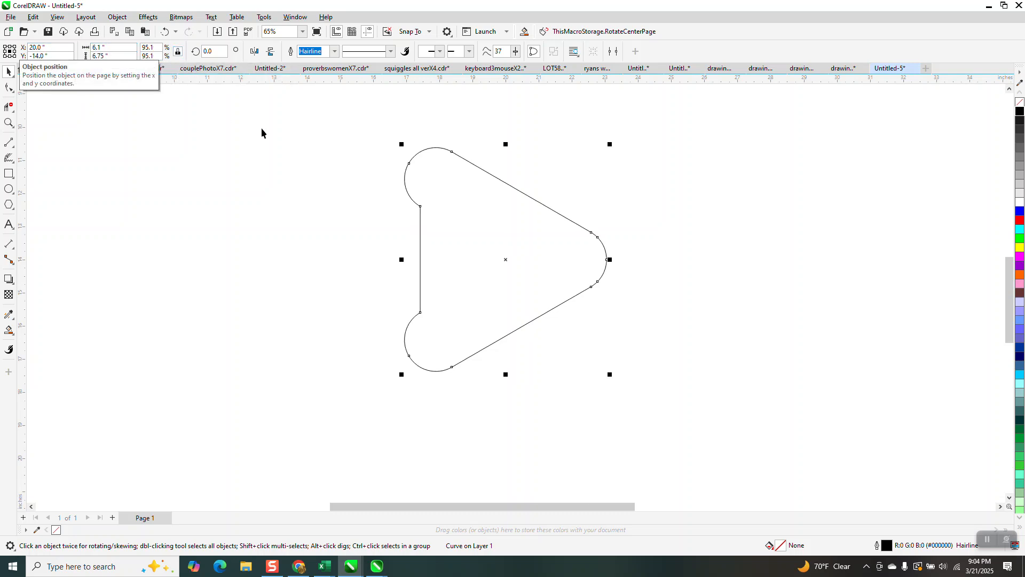
pyautogui.click(166, 33)
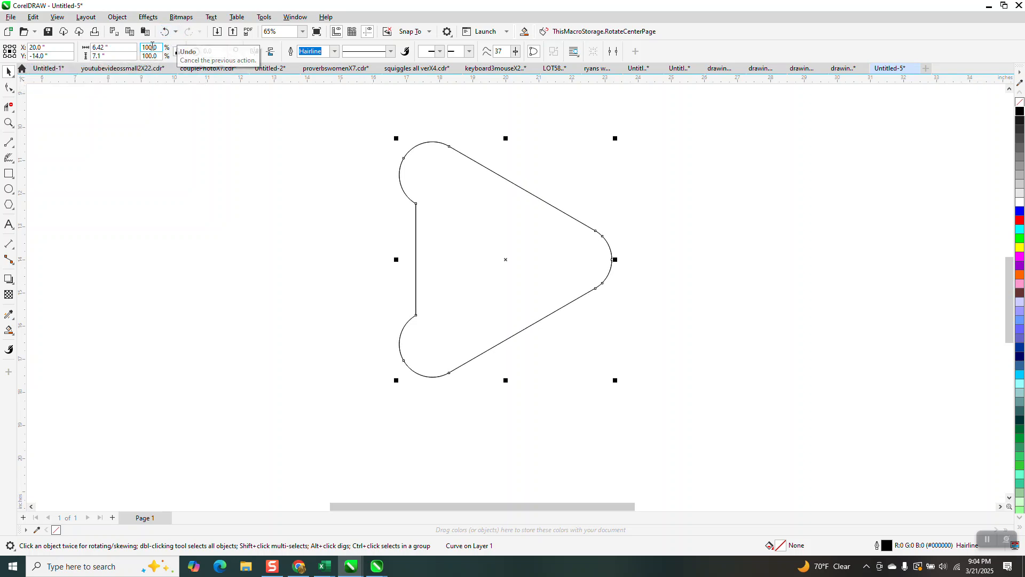
# Try a proportionally scaled copy of the triangular outline 6.3 inches wide, and undo it
pyautogui.click(93, 50)
pyautogui.write('6')
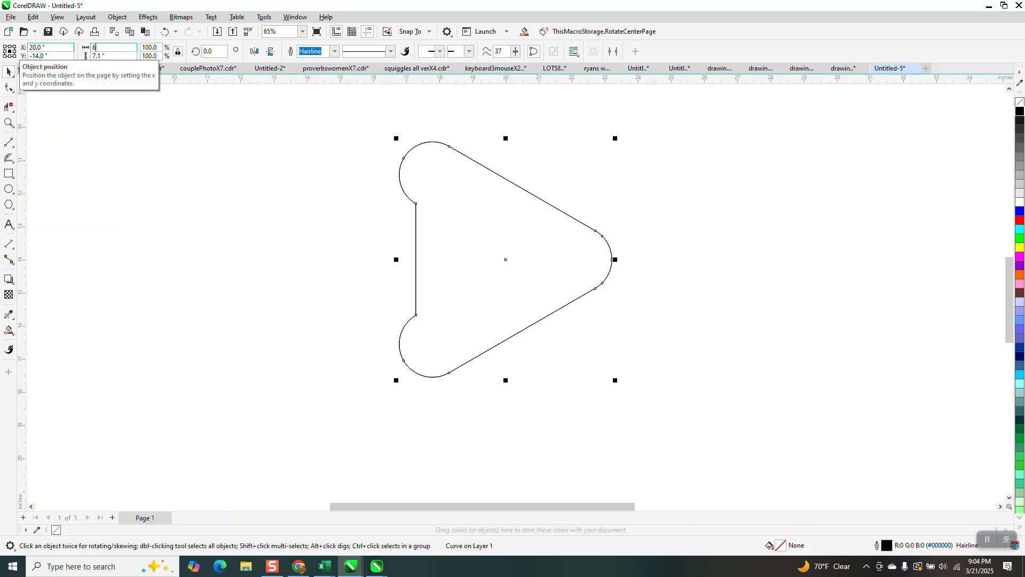
pyautogui.write('.3')
pyautogui.press('Return')
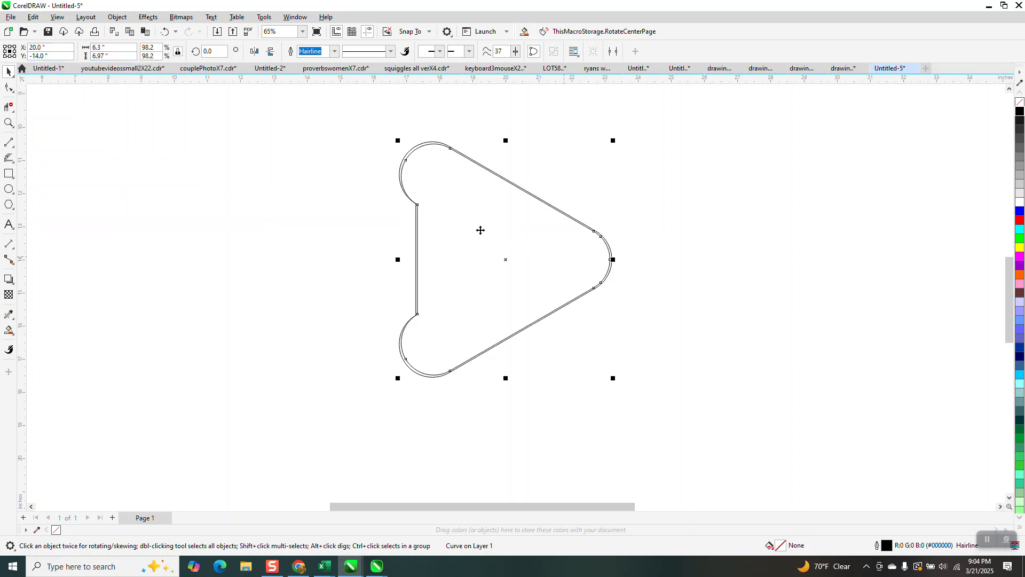
pyautogui.click(165, 32)
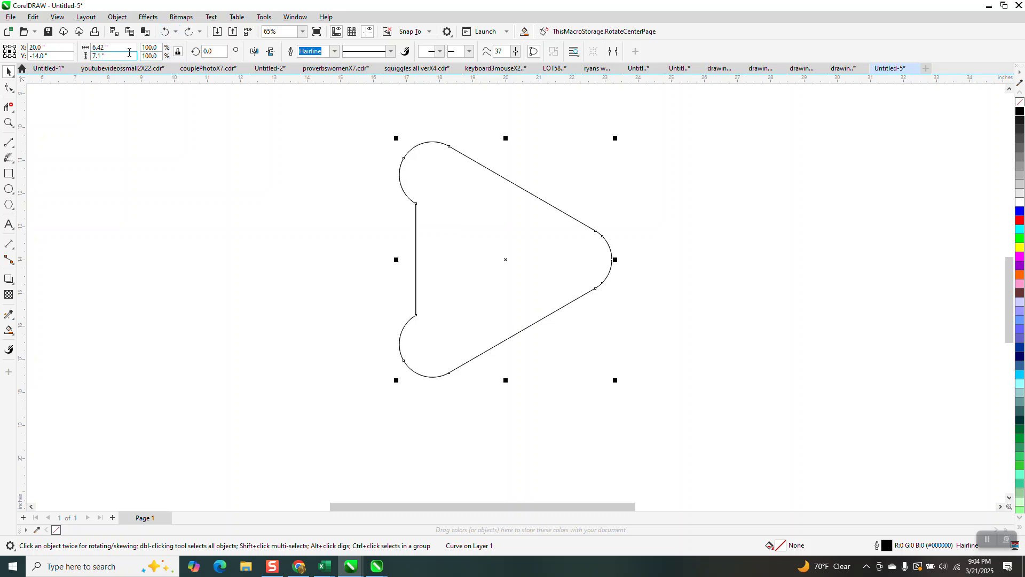
# Create a concentric copy of the triangular outline scaled proportionally to a width of 6.2 inches
pyautogui.click(127, 50)
pyautogui.write('6')
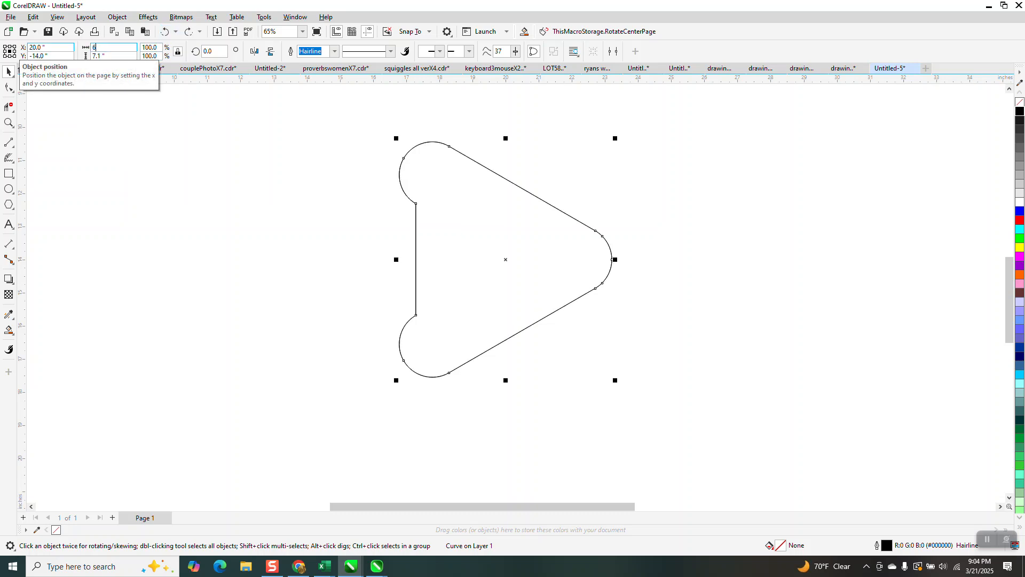
pyautogui.write('.2')
pyautogui.press('Return')
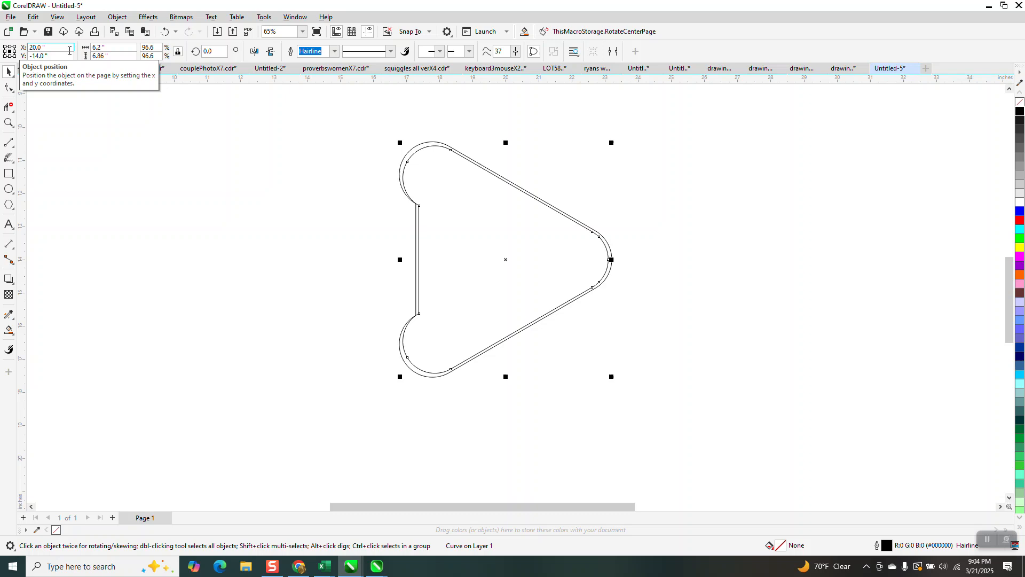
# Repeat the scaled duplication until the nested triangular outlines reach the shape's centre, and deselect them
pyautogui.hotkey('ctrl', 'd')
pyautogui.hotkey('ctrl', 'd')
pyautogui.hotkey('ctrl', 'd')
pyautogui.hotkey('ctrl', 'd')
pyautogui.hotkey('ctrl', 'd')
pyautogui.hotkey('ctrl', 'd')
pyautogui.hotkey('ctrl', 'd')
pyautogui.hotkey('ctrl', 'd')
pyautogui.hotkey('ctrl', 'd')
pyautogui.hotkey('ctrl', 'd')
pyautogui.hotkey('ctrl', 'd')
pyautogui.hotkey('ctrl', 'd')
pyautogui.hotkey('ctrl', 'd')
pyautogui.hotkey('ctrl', 'd')
pyautogui.hotkey('ctrl', 'd')
pyautogui.hotkey('ctrl', 'd')
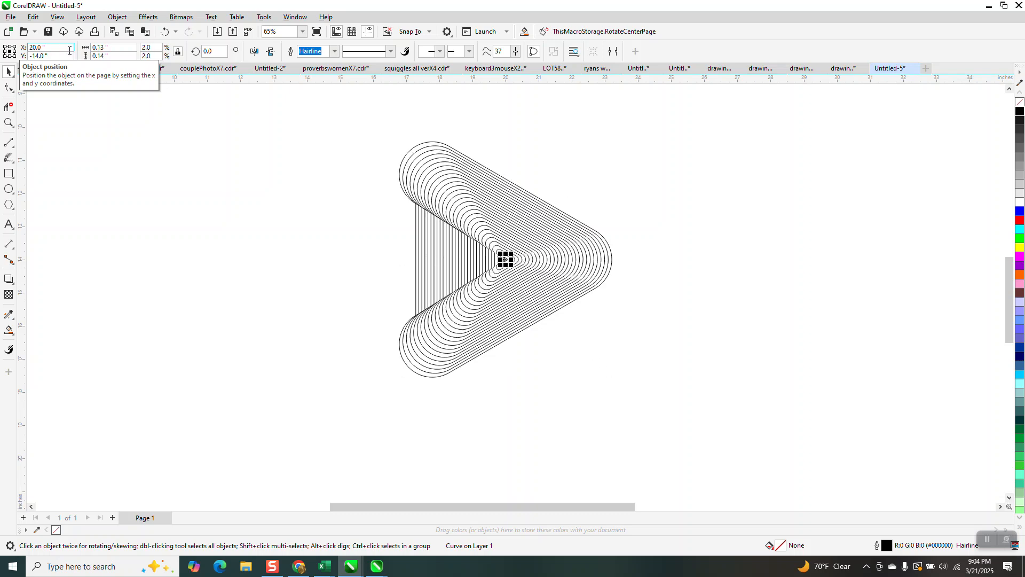
pyautogui.click(625, 298)
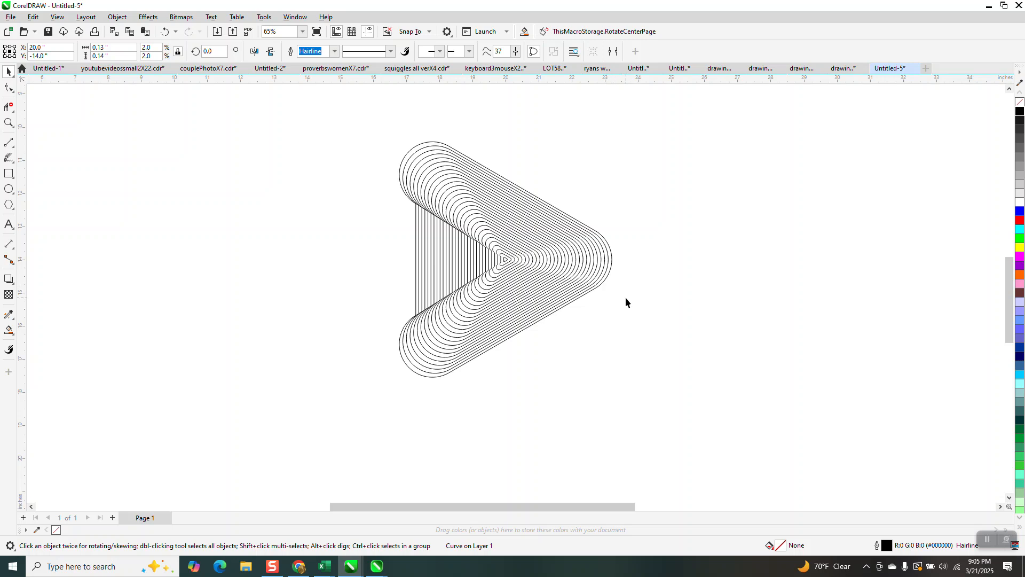
# Try filling all the separate nested outlines with black, and undo the fill
pyautogui.click(9, 123)
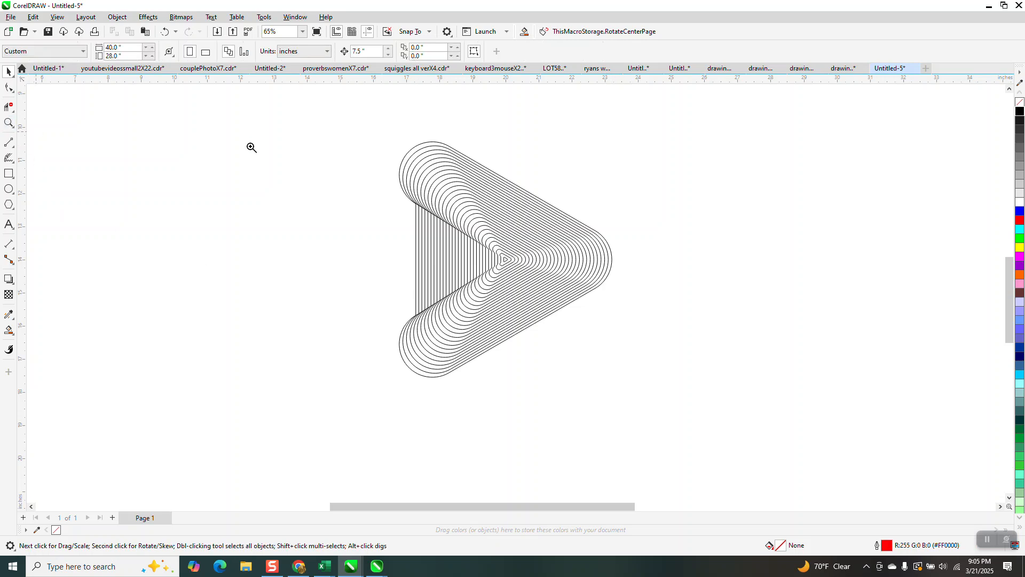
pyautogui.moveTo(373, 133); pyautogui.dragTo(664, 361)
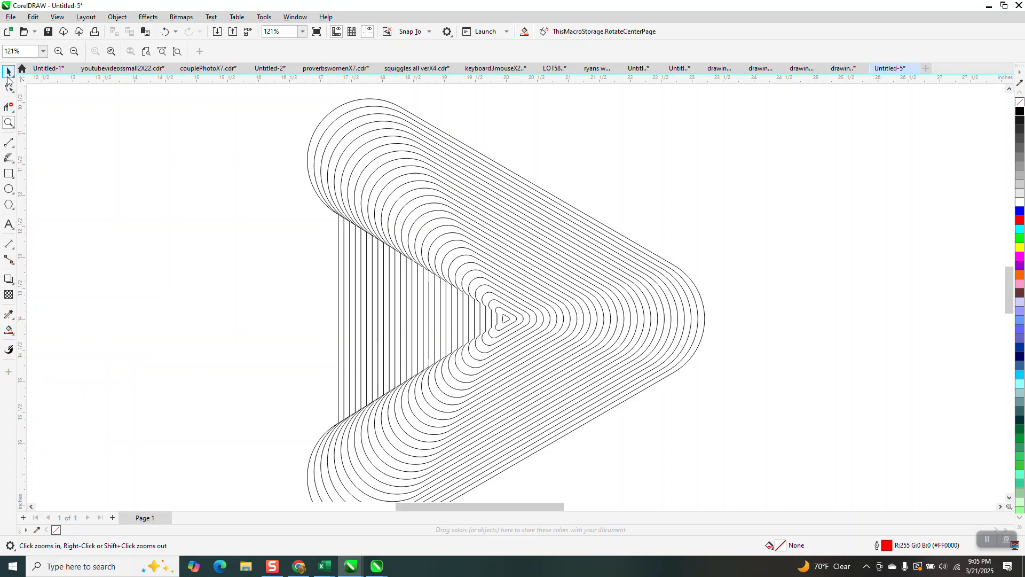
pyautogui.scroll(-2, 334, 218)
pyautogui.press('space')
pyautogui.hotkey('ctrl', 'a')
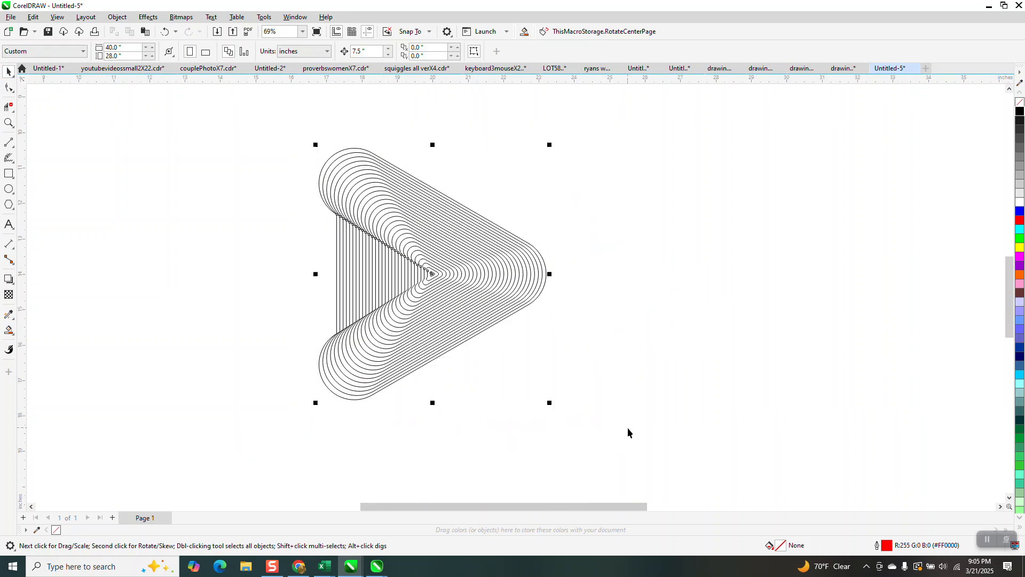
pyautogui.click(1020, 114)
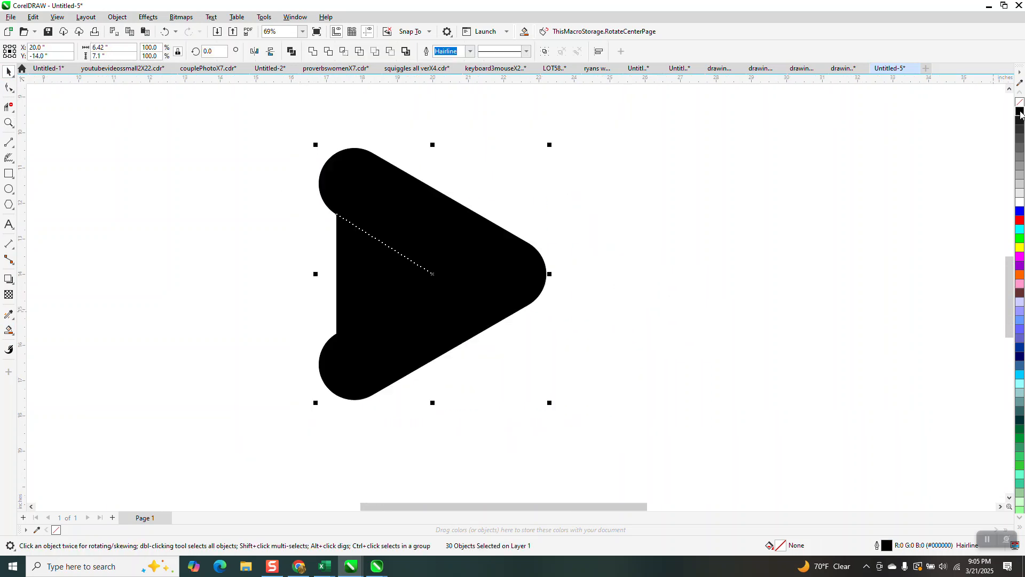
pyautogui.click(165, 32)
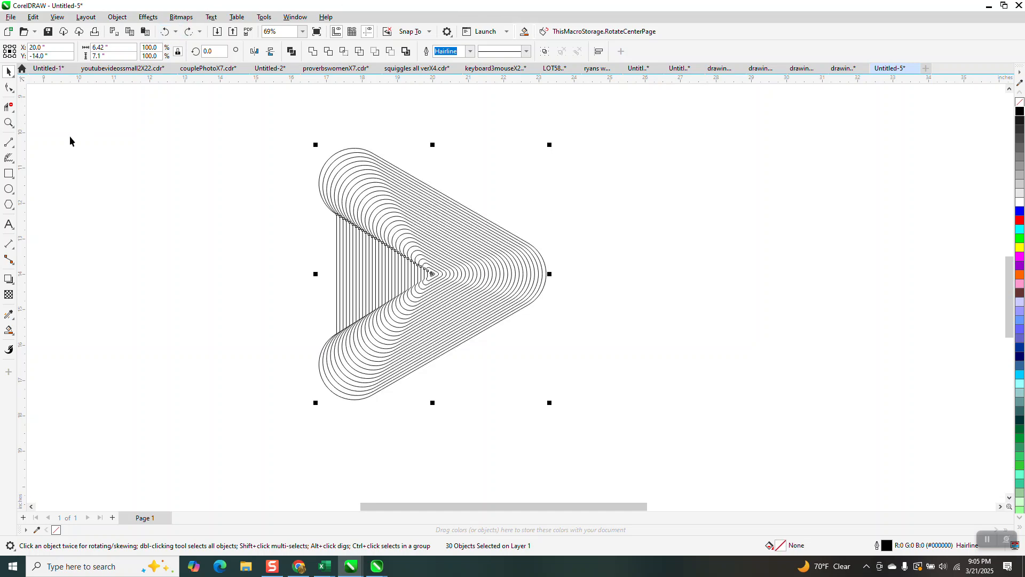
# Try filling the outermost alternate bands with black using Smart Fill, and undo the fills
pyautogui.click(9, 330)
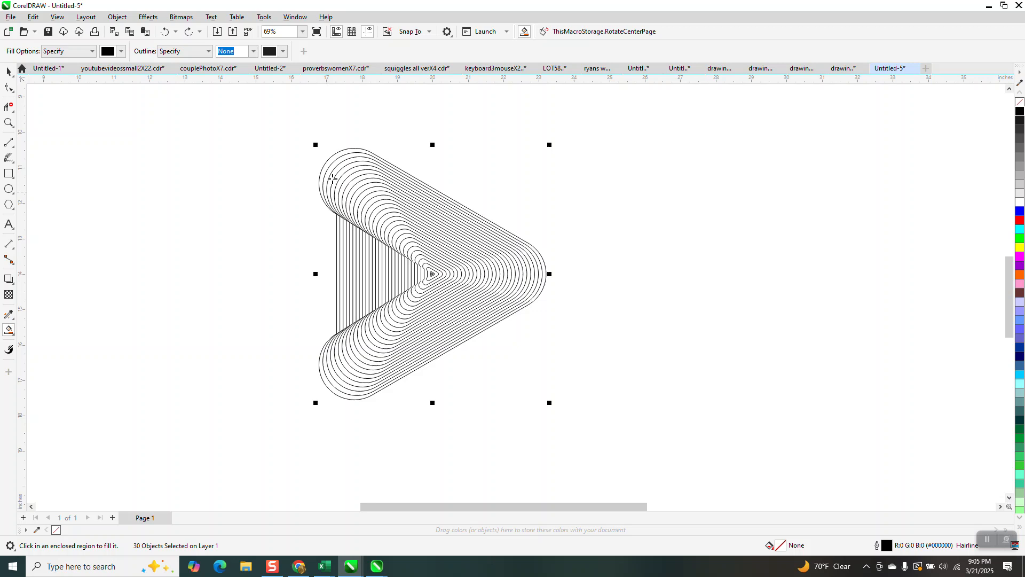
pyautogui.click(324, 170)
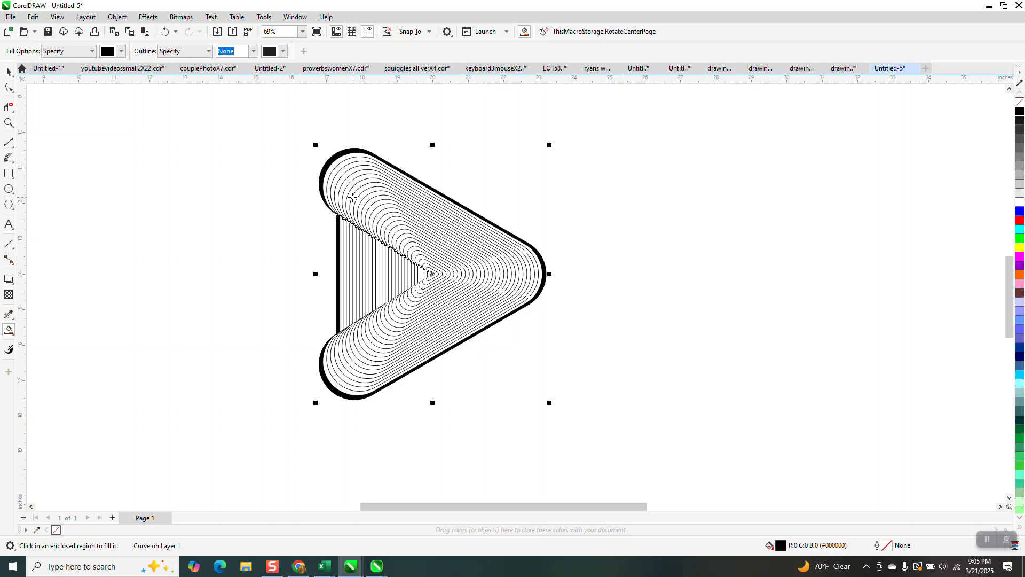
pyautogui.click(340, 173)
pyautogui.click(349, 174)
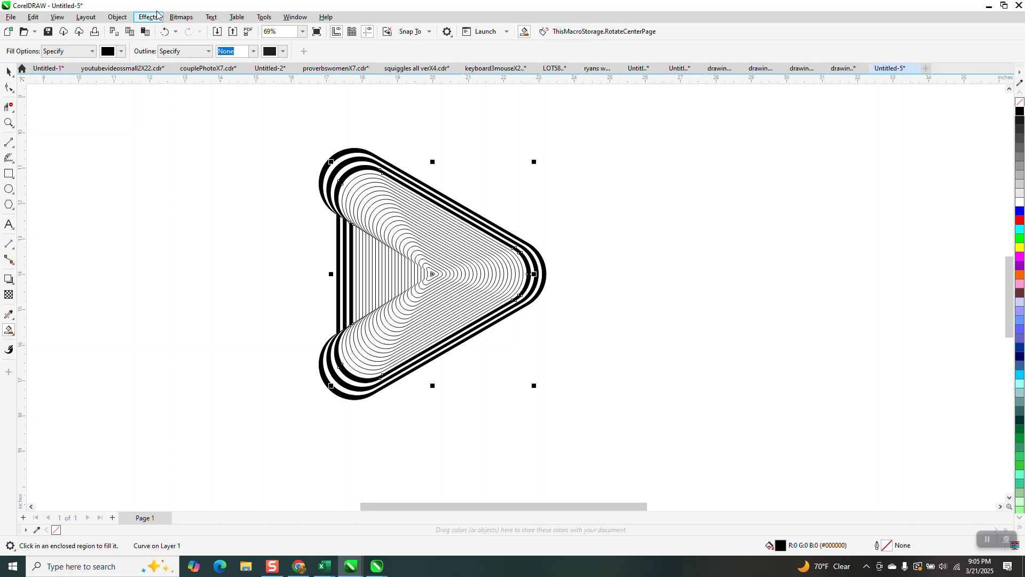
pyautogui.click(170, 32)
pyautogui.click(170, 31)
pyautogui.click(170, 31)
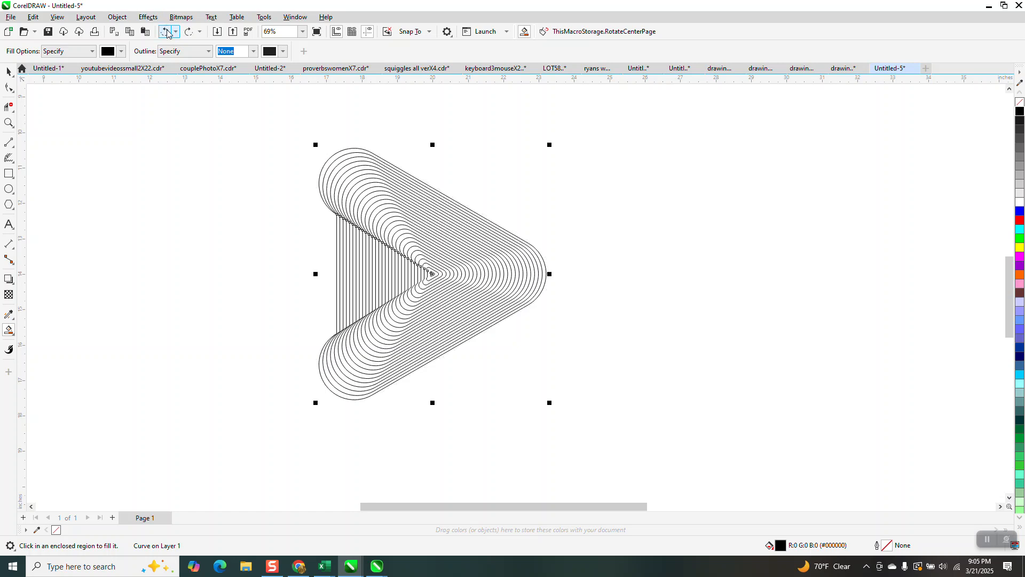
# Combine all the nested triangular outlines into a single curve
pyautogui.click(9, 71)
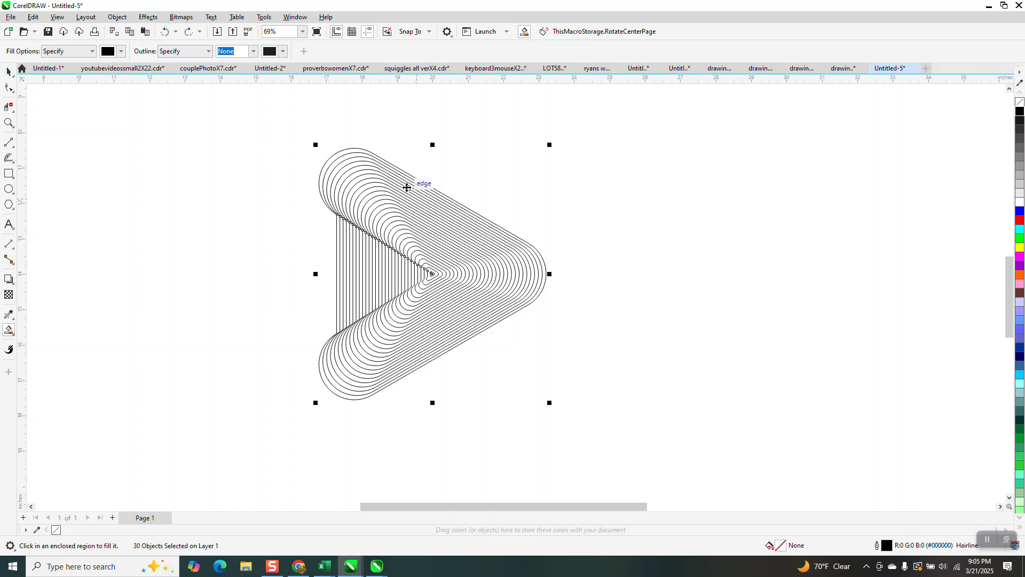
pyautogui.moveTo(258, 119)
pyautogui.mouseDown()
pyautogui.moveTo(426, 328)
pyautogui.moveTo(718, 448)
pyautogui.mouseUp()
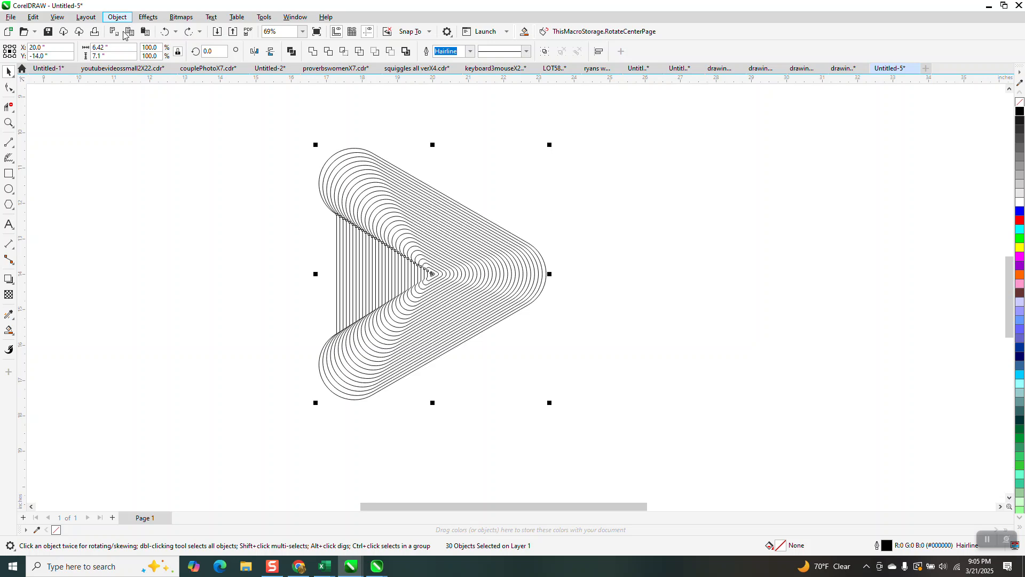
pyautogui.click(116, 16)
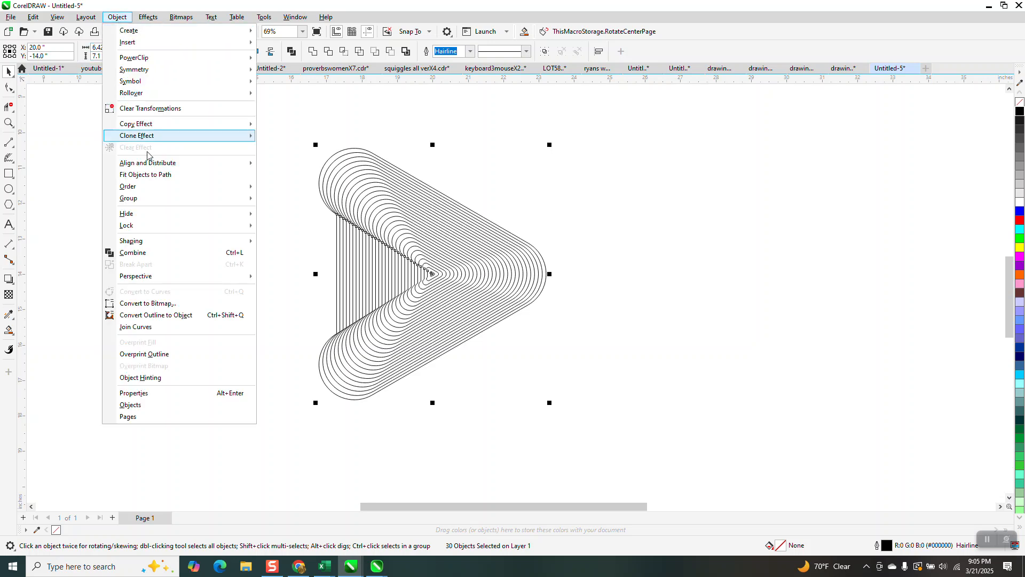
pyautogui.click(159, 253)
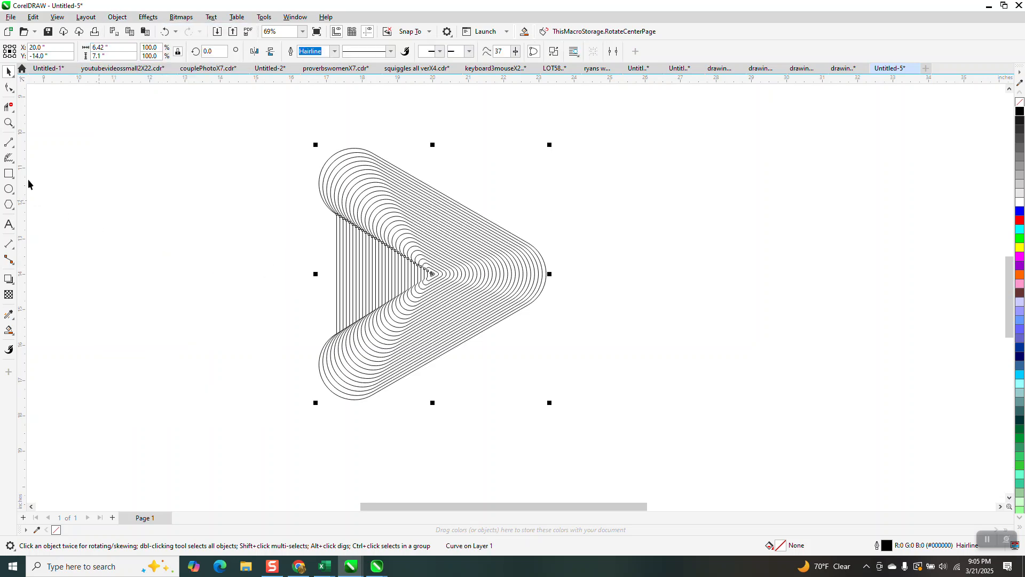
# Try a black fill on the combined curve to make alternating stripes, and undo the fill
pyautogui.click(9, 122)
pyautogui.moveTo(227, 138); pyautogui.dragTo(590, 395)
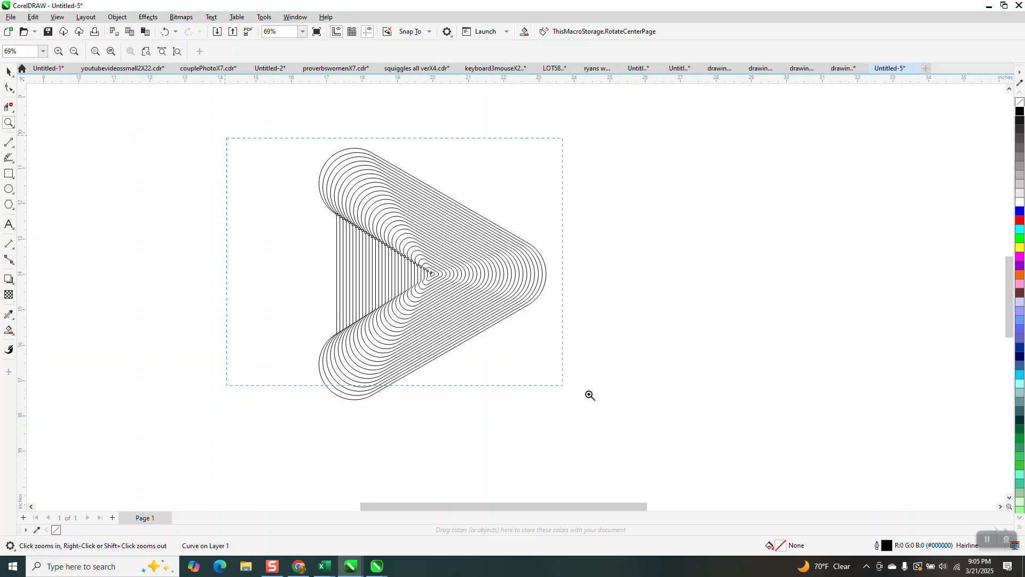
pyautogui.click(9, 71)
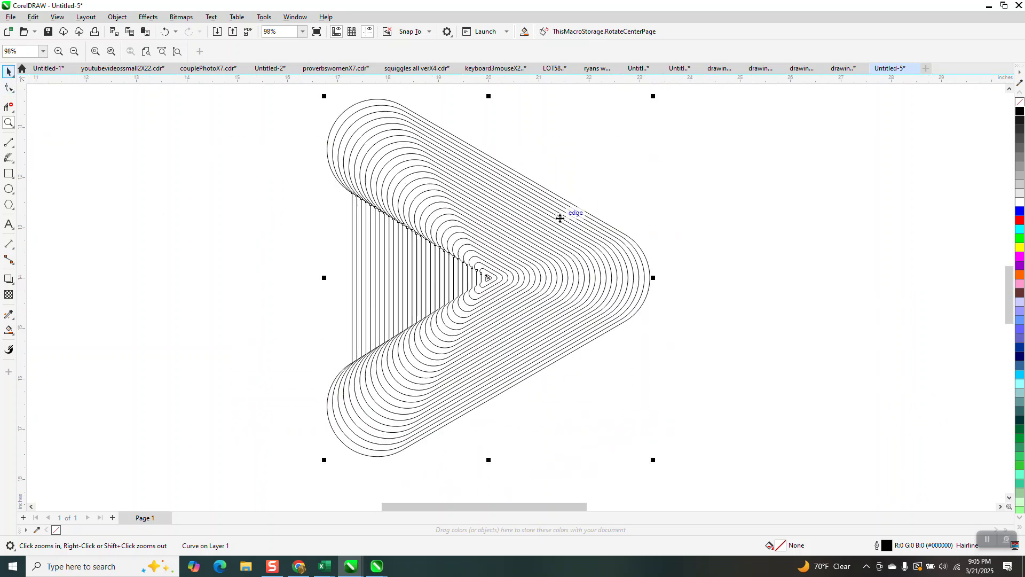
pyautogui.click(1020, 112)
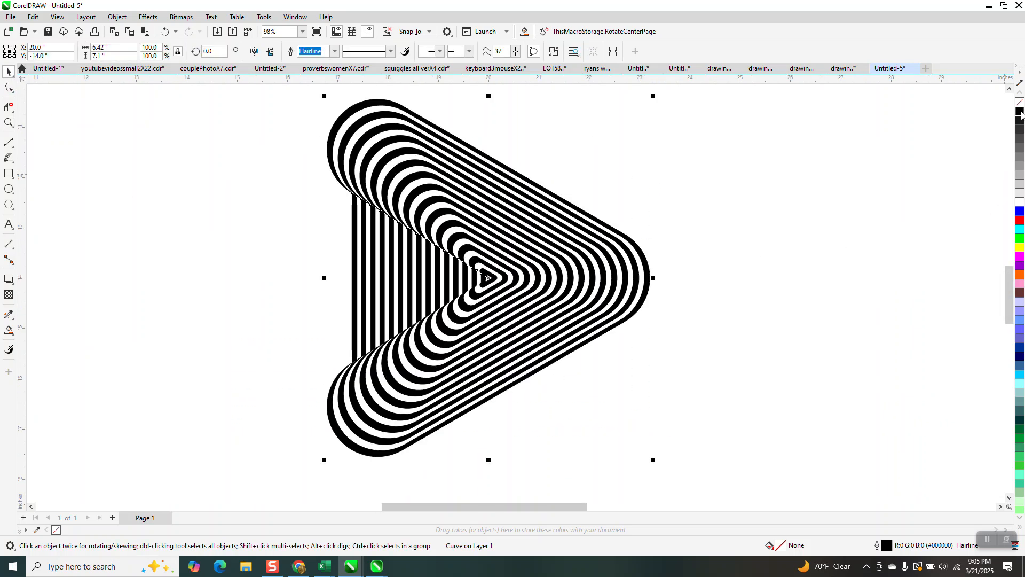
pyautogui.click(732, 386)
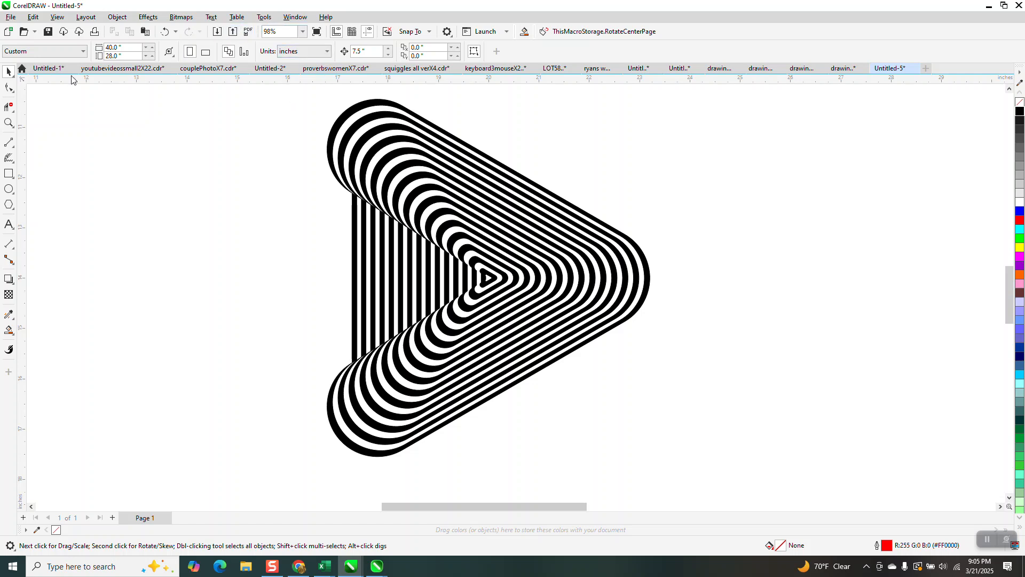
pyautogui.click(165, 32)
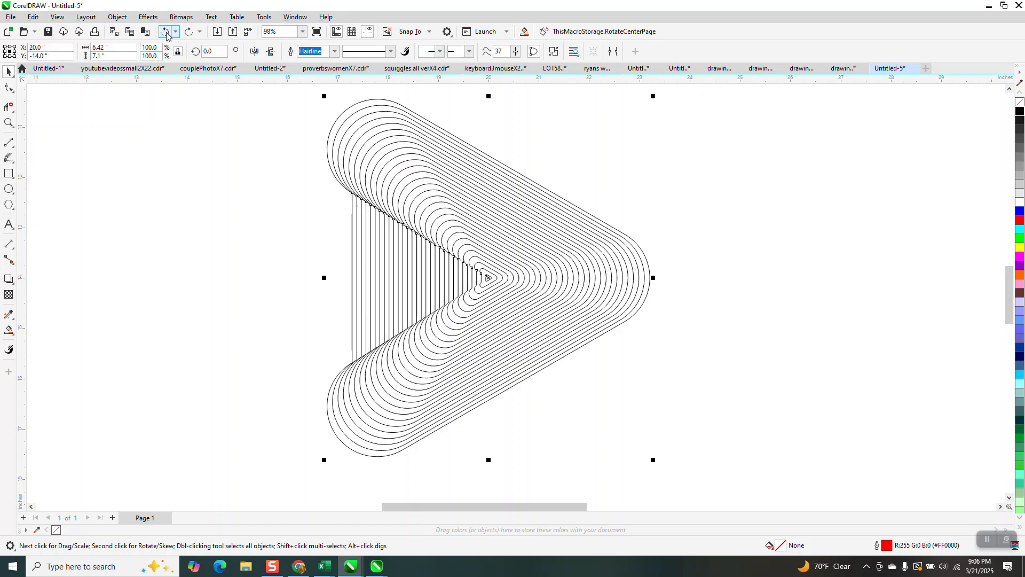
# Break the combined curve apart into separate outlines and combine them into one curve again
pyautogui.moveTo(299, 89); pyautogui.dragTo(678, 436)
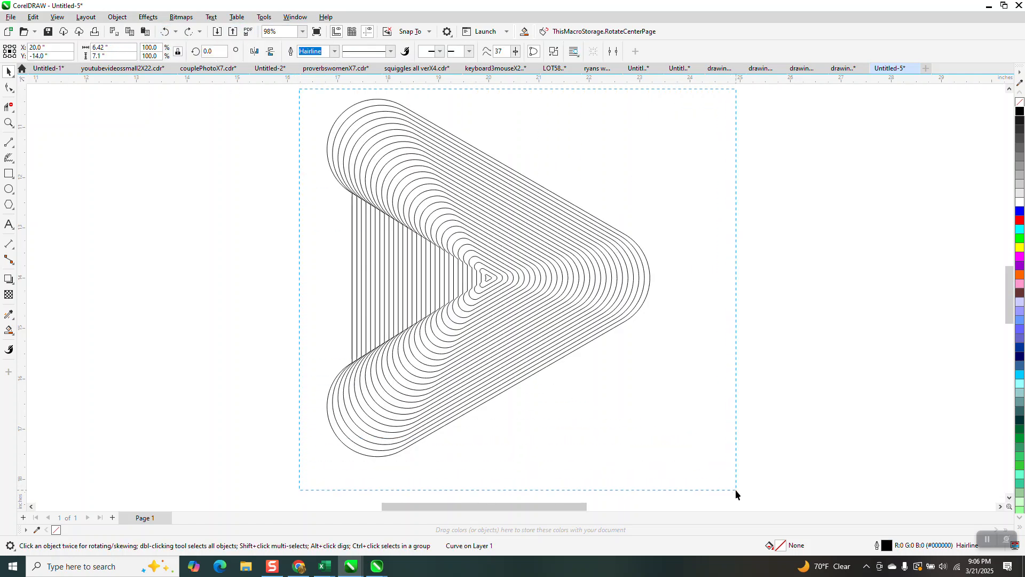
pyautogui.moveTo(735, 489); pyautogui.dragTo(736, 489)
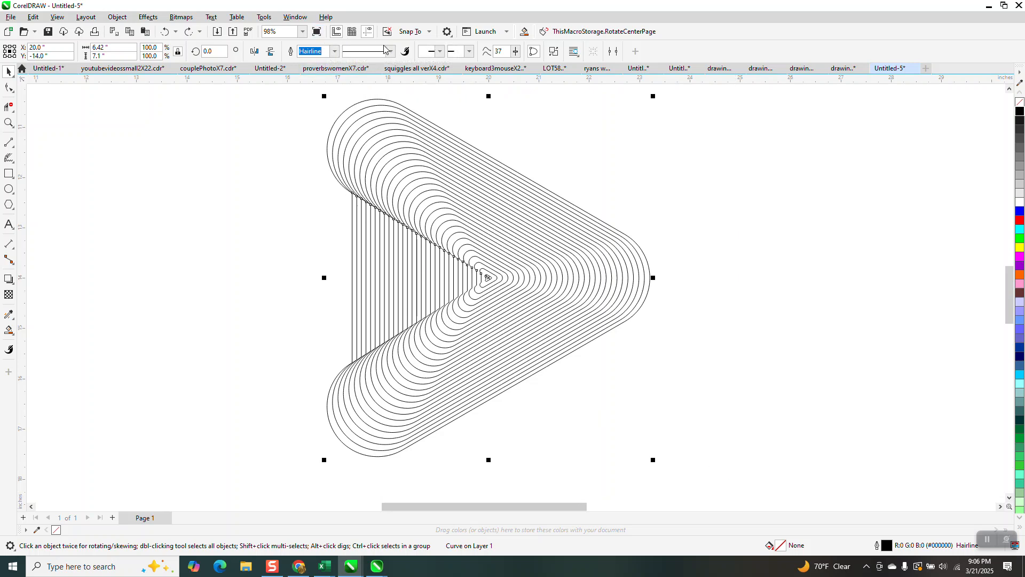
pyautogui.click(329, 102)
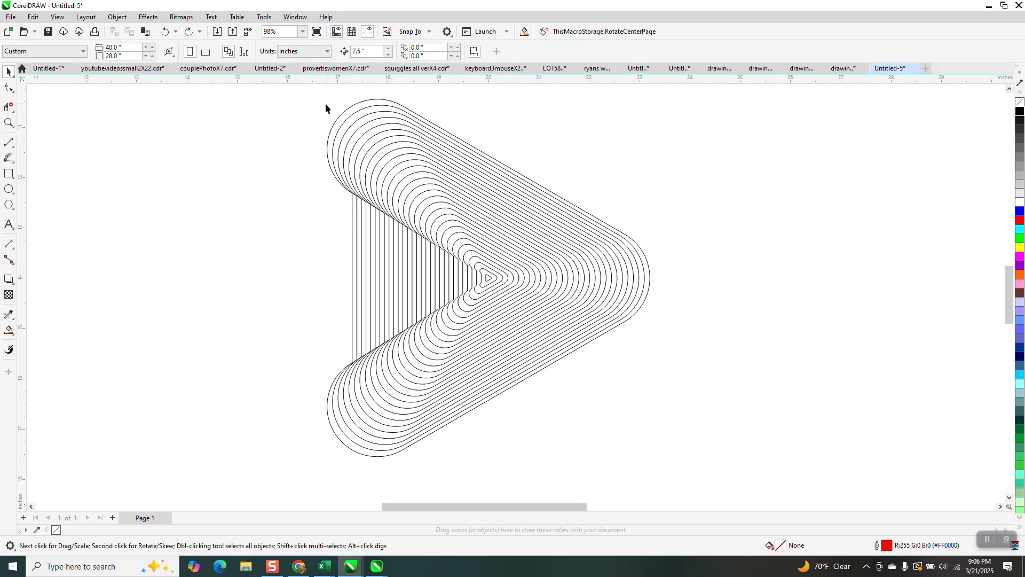
pyautogui.moveTo(325, 182); pyautogui.dragTo(716, 459)
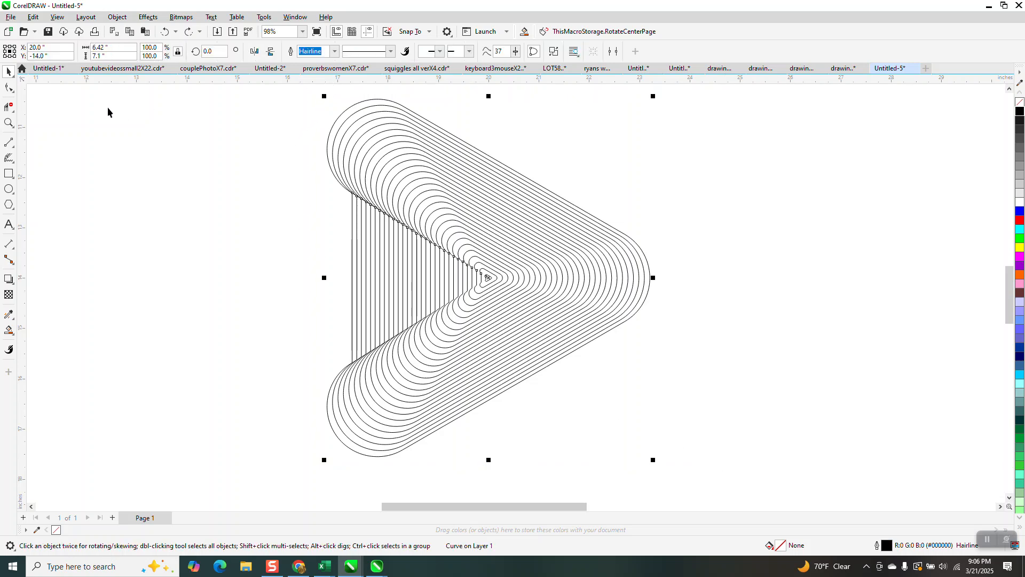
pyautogui.click(117, 16)
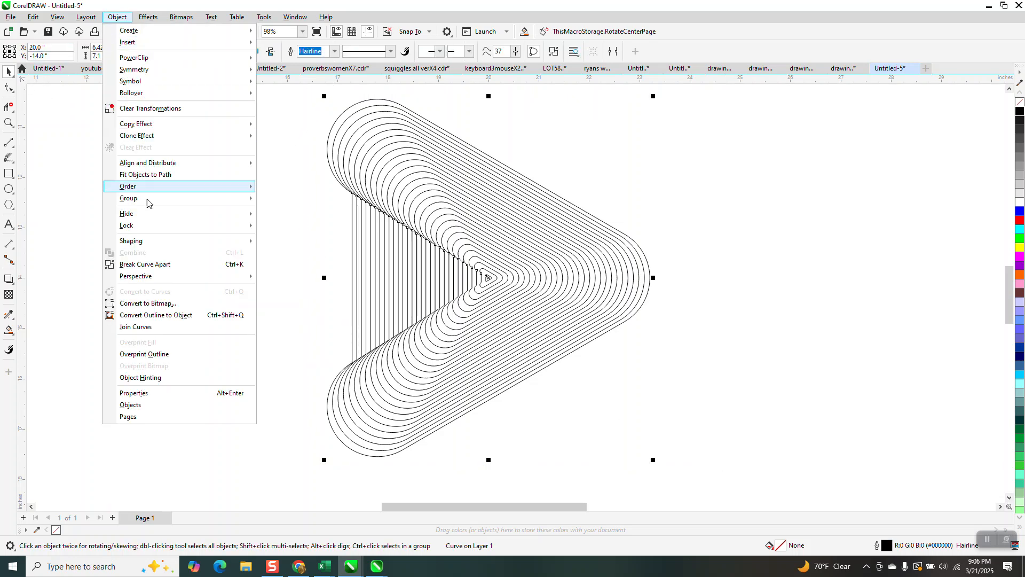
pyautogui.click(150, 266)
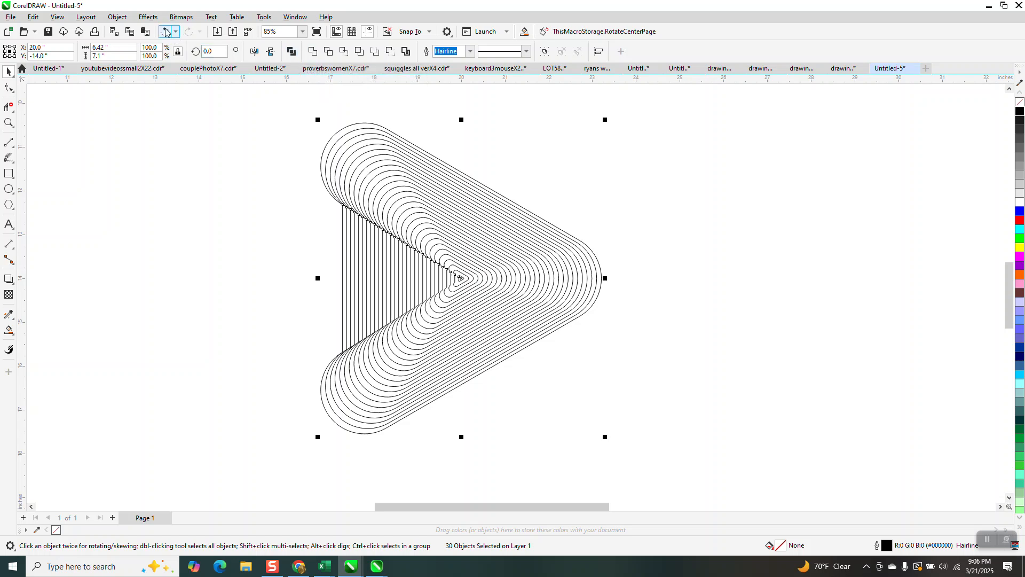
pyautogui.click(118, 16)
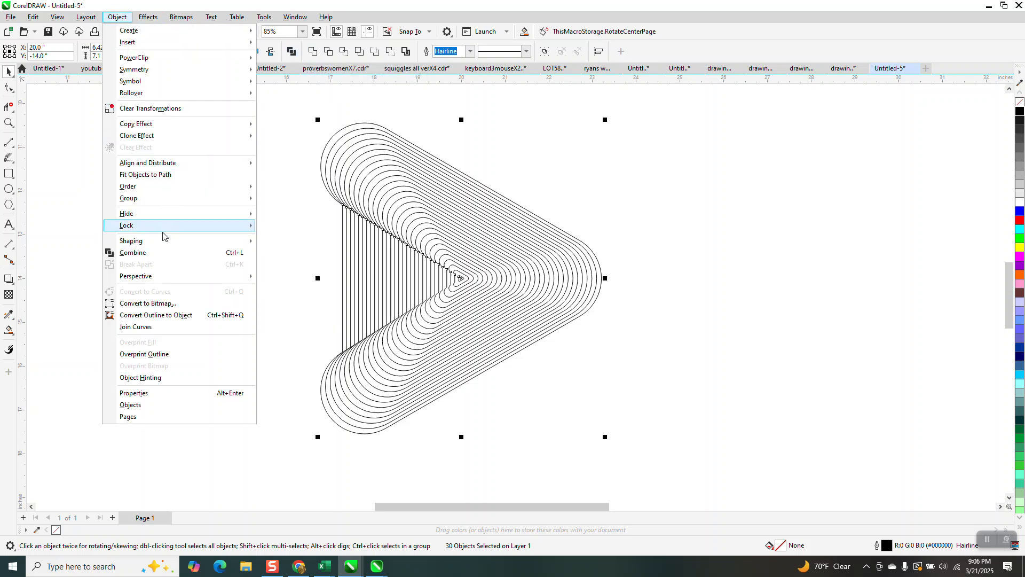
pyautogui.click(159, 252)
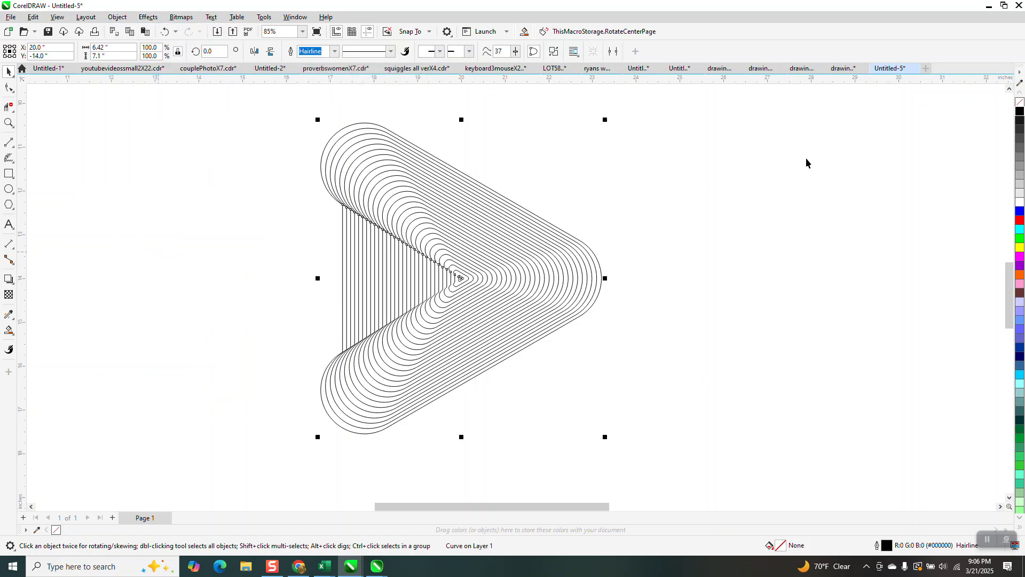
# Fill the combined triangular curve with blue (R0 G0 B255) to make alternating blue and white stripes
pyautogui.click(1020, 212)
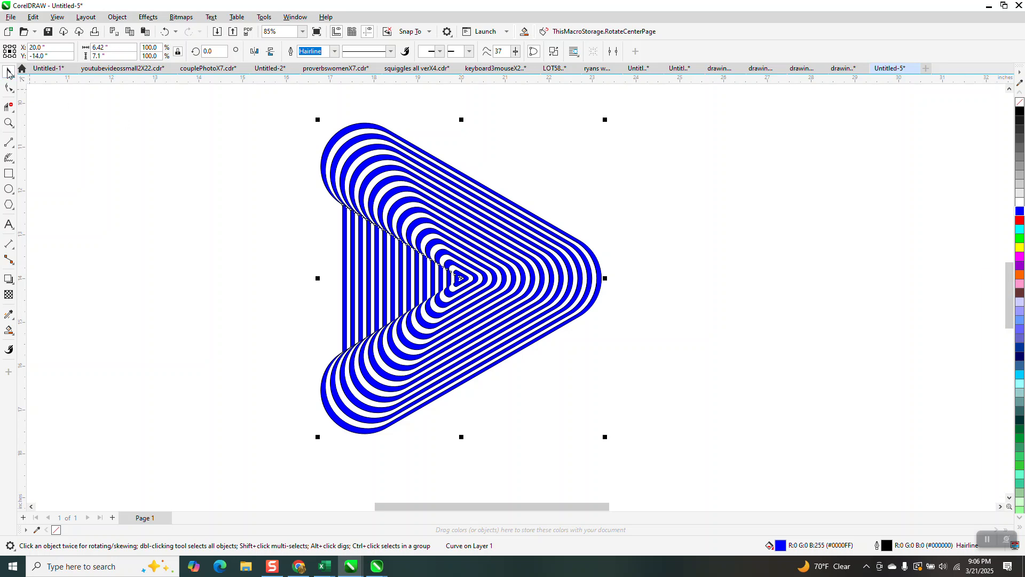
pyautogui.click(9, 123)
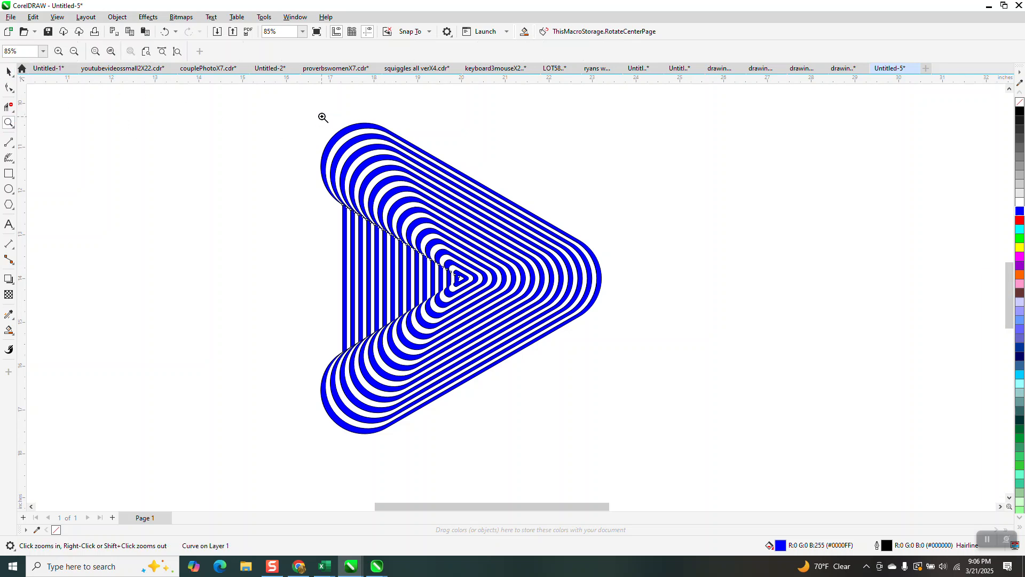
pyautogui.click(626, 460)
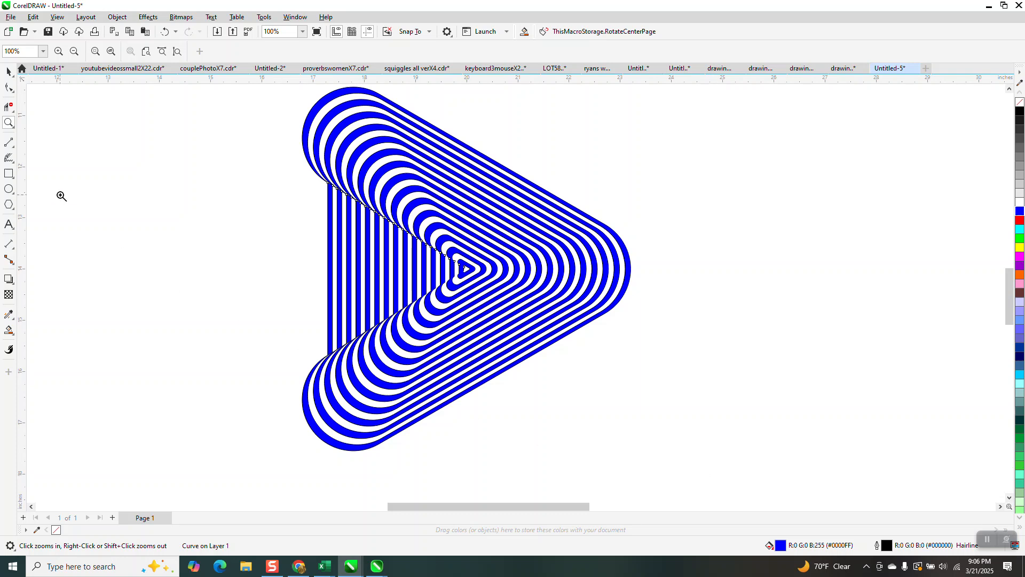
pyautogui.click(8, 71)
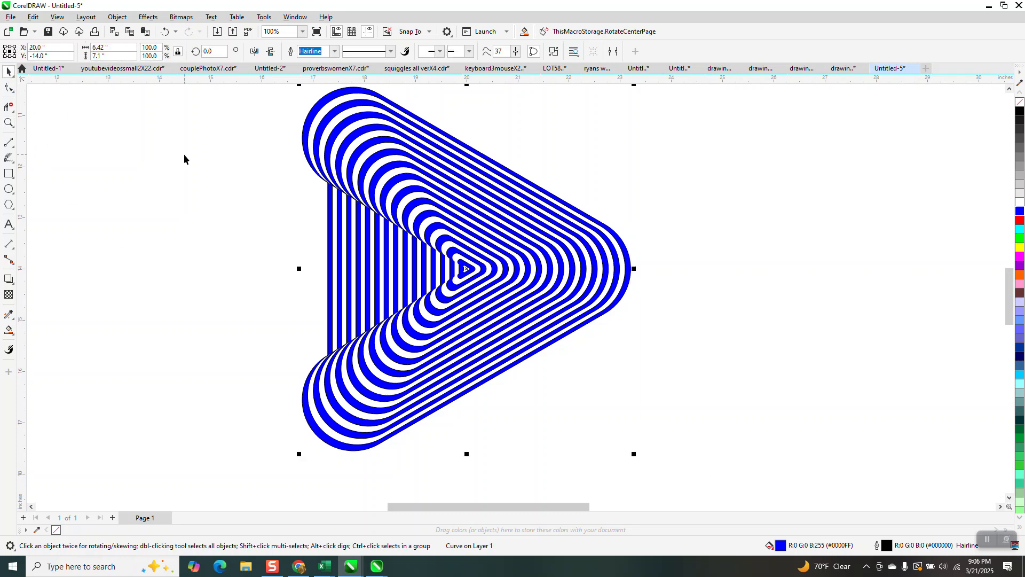